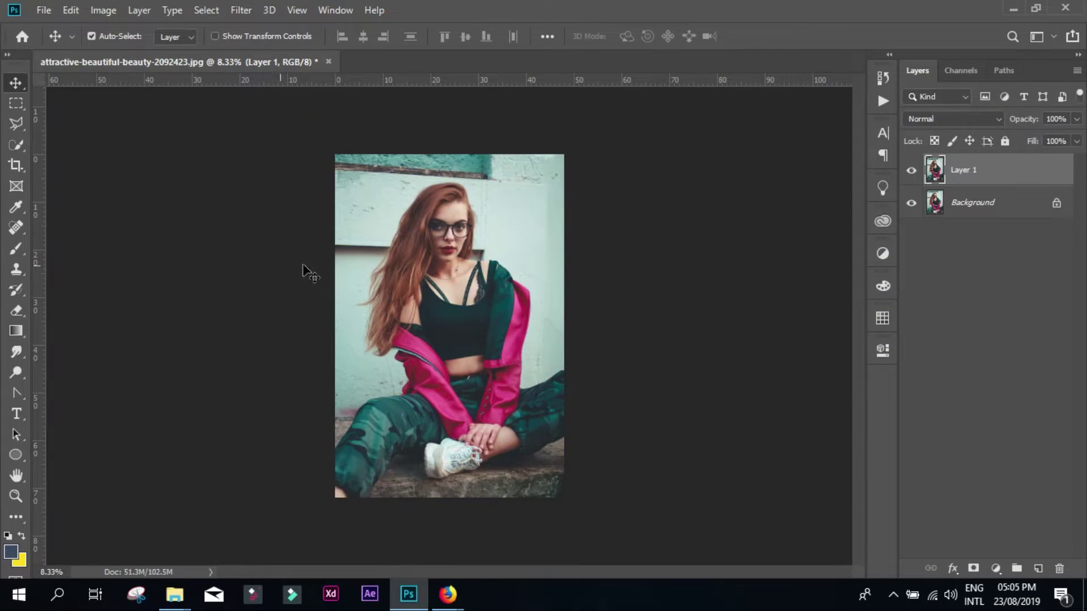
# Invert Layer 1 and set its blend mode to Vivid Light
pyautogui.click(241, 9)
pyautogui.click(705, 2)
pyautogui.hotkey('ctrl', 'i')
pyautogui.click(951, 118)
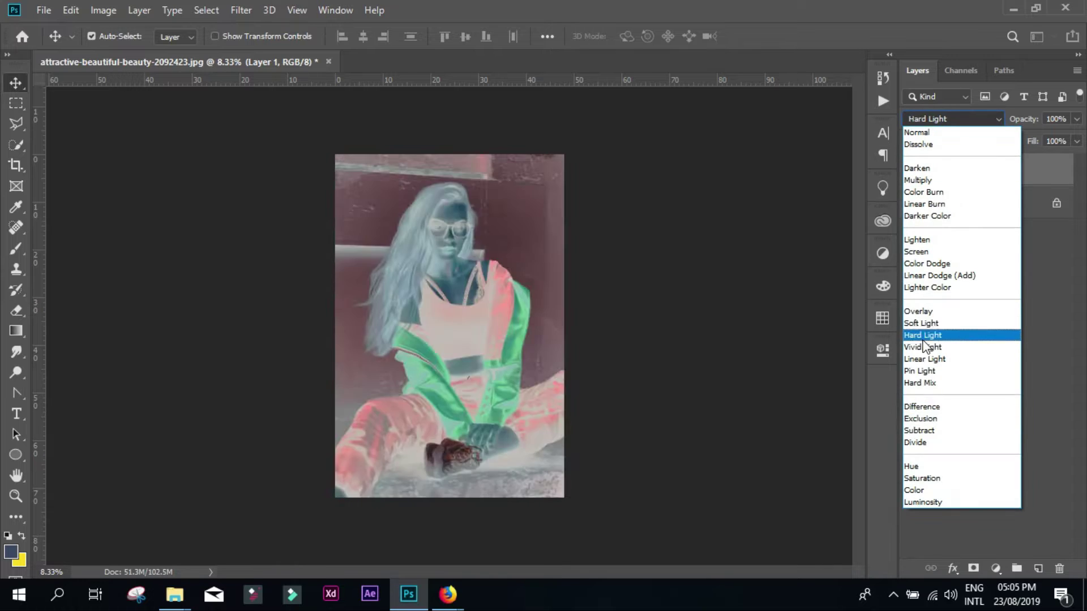
pyautogui.click(929, 342)
# Apply a High Pass filter of about 10 px radius to Layer 1
pyautogui.scroll(1, 443, 239)
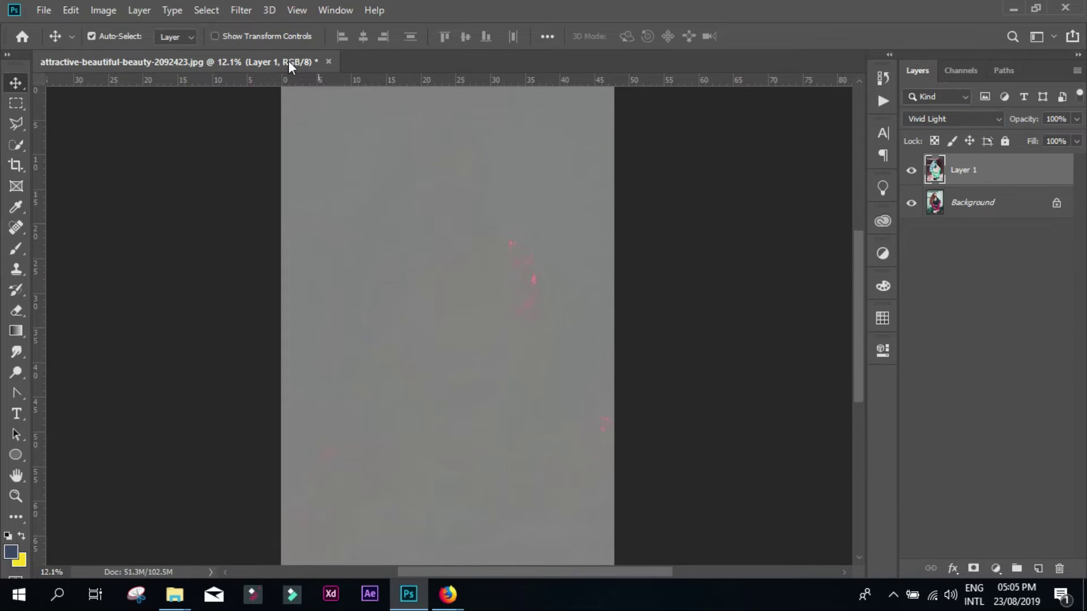
pyautogui.click(241, 9)
pyautogui.moveTo(253, 326)
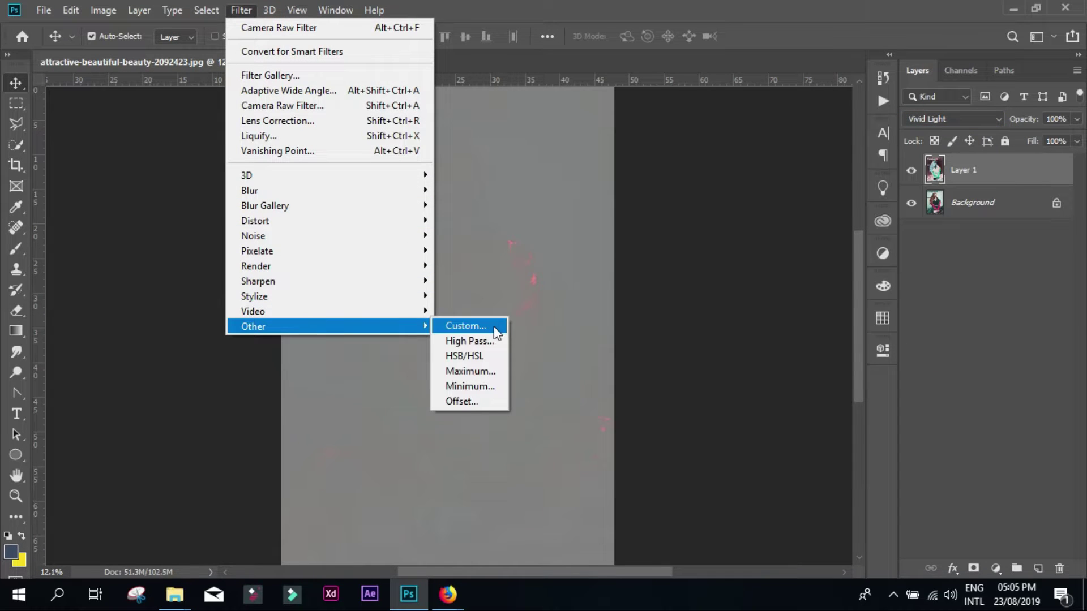
pyautogui.click(478, 343)
pyautogui.moveTo(544, 89); pyautogui.dragTo(833, 191)
pyautogui.moveTo(772, 439); pyautogui.dragTo(778, 435)
pyautogui.click(914, 222)
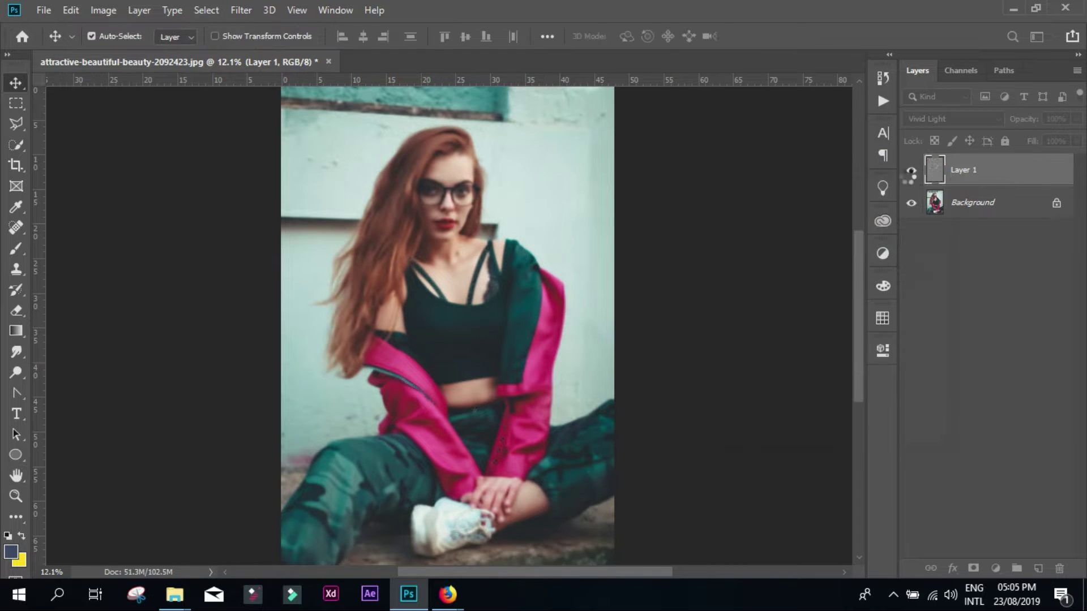
# Blur Layer 1 with a 1.8 px Gaussian Blur and hide it behind a black layer mask
pyautogui.click(241, 10)
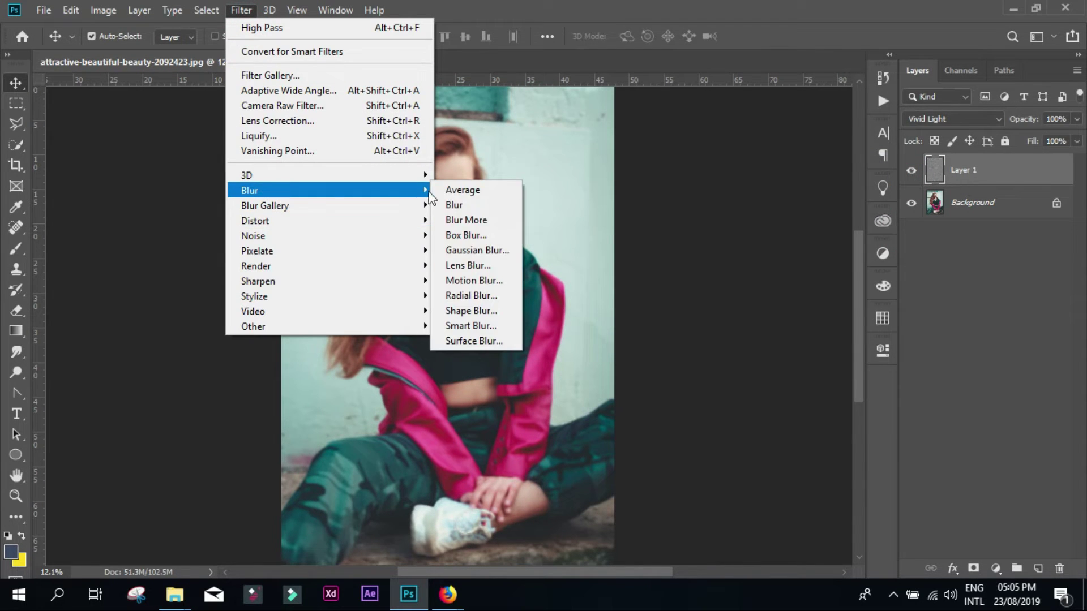
pyautogui.click(479, 250)
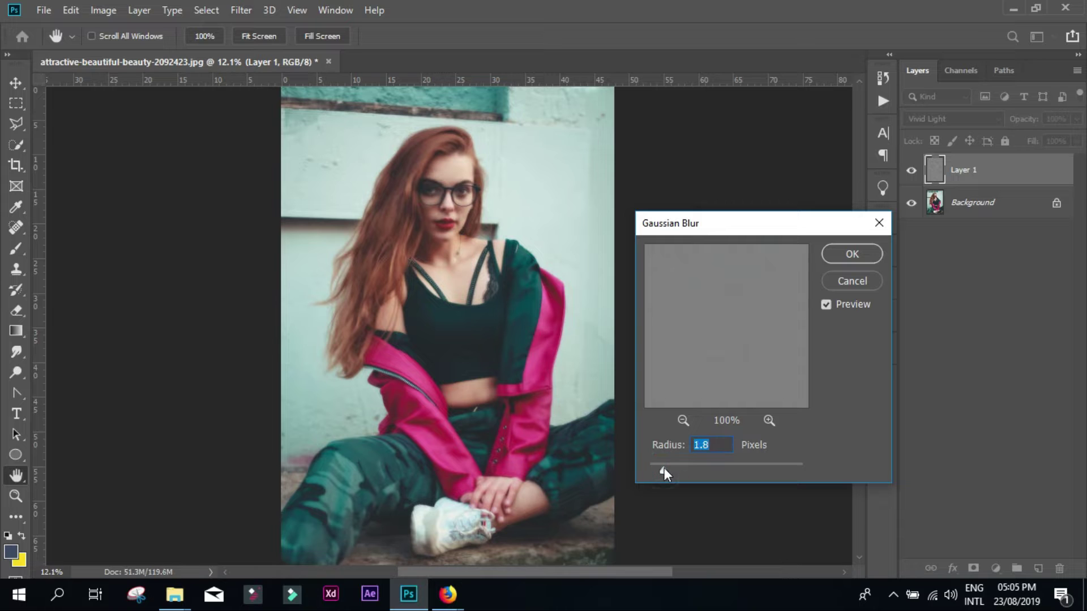
pyautogui.click(851, 254)
pyautogui.keyDown('alt'); pyautogui.click(973, 568); pyautogui.keyUp('alt')
# Set up a soft 480 px brush with white as the painting colour
pyautogui.scroll(3, 118, 204)
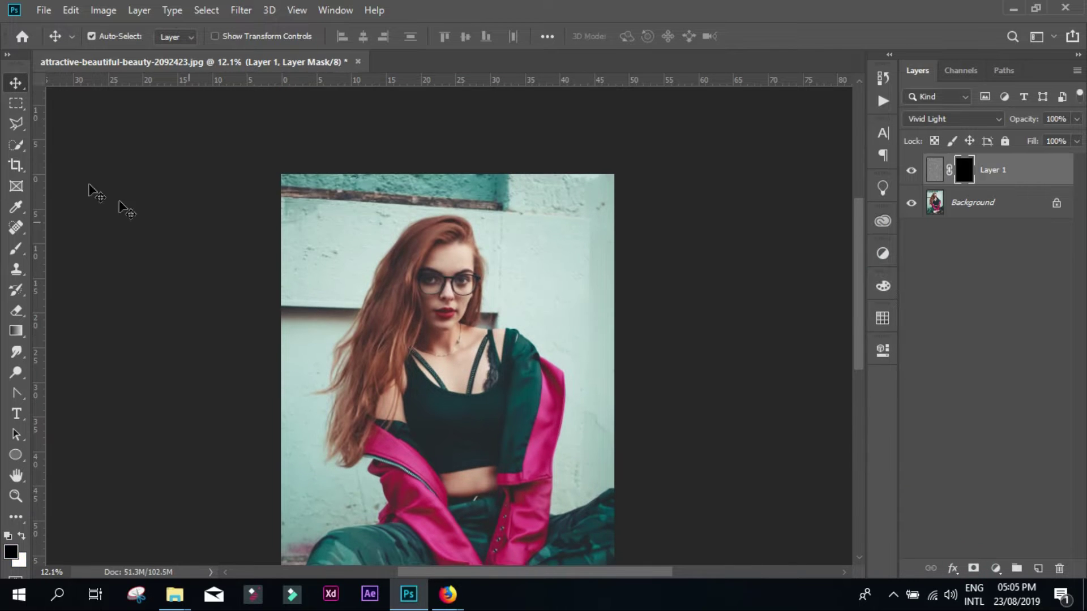
pyautogui.click(23, 255)
pyautogui.rightClick(478, 231)
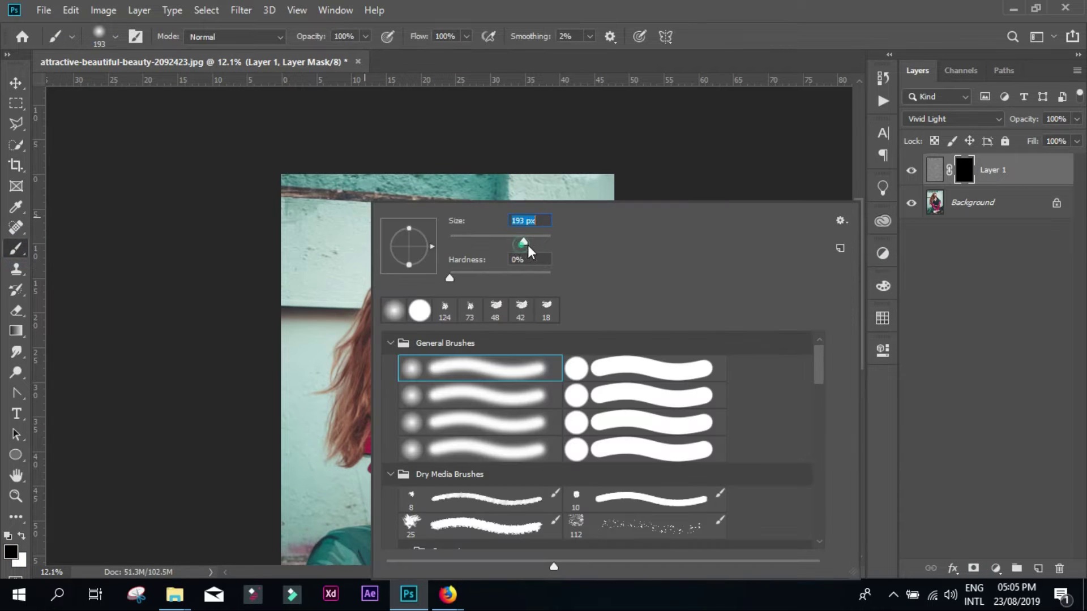
pyautogui.press('Return')
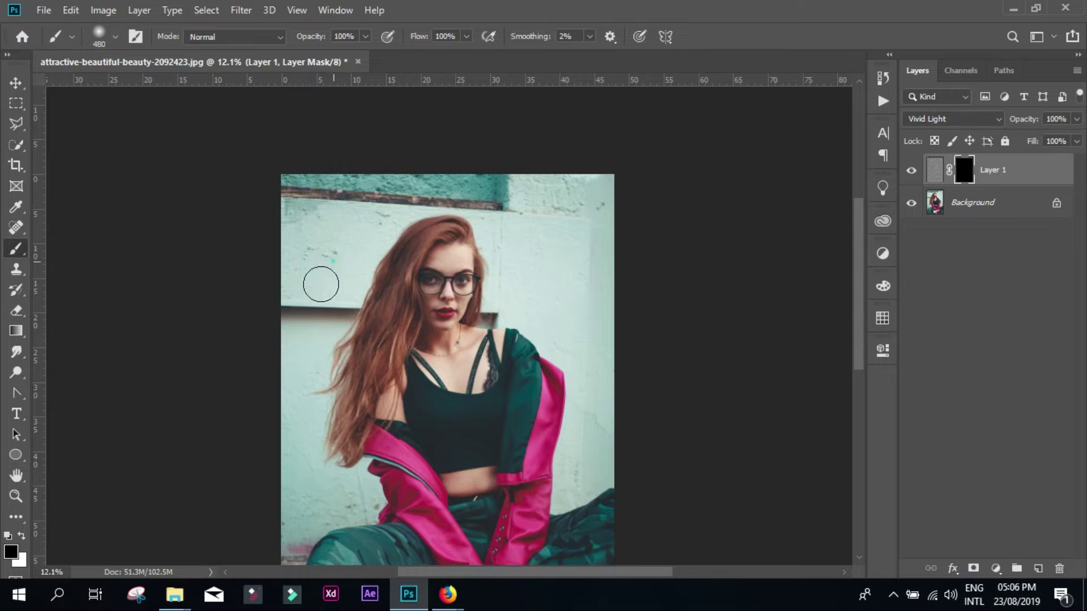
pyautogui.press('x')
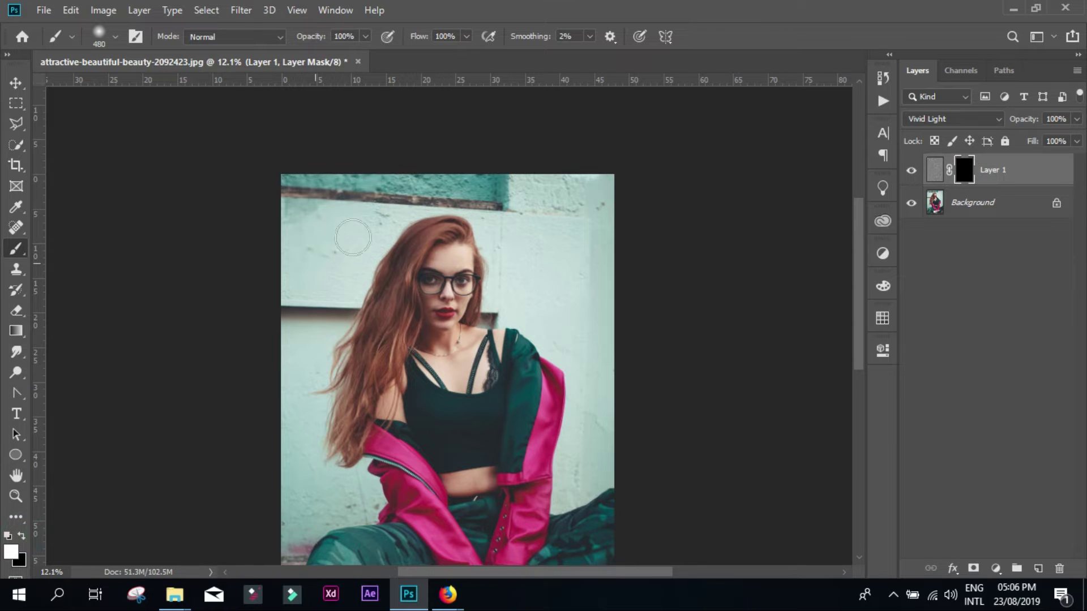
# Paint white over the woman's head and hair on the mask to reveal the smoothing
pyautogui.scroll(5, 566, 254)
pyautogui.moveTo(563, 253)
pyautogui.mouseDown()
pyautogui.moveTo(512, 254)
pyautogui.moveTo(637, 218)
pyautogui.mouseUp()
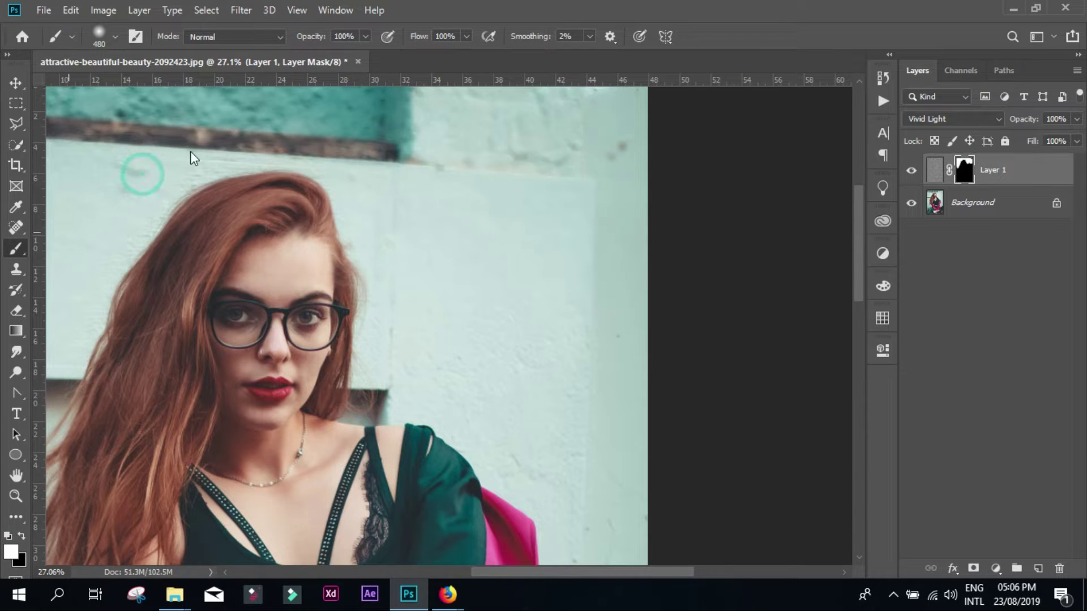
pyautogui.scroll(-2, 455, 285)
pyautogui.scroll(2, 455, 285)
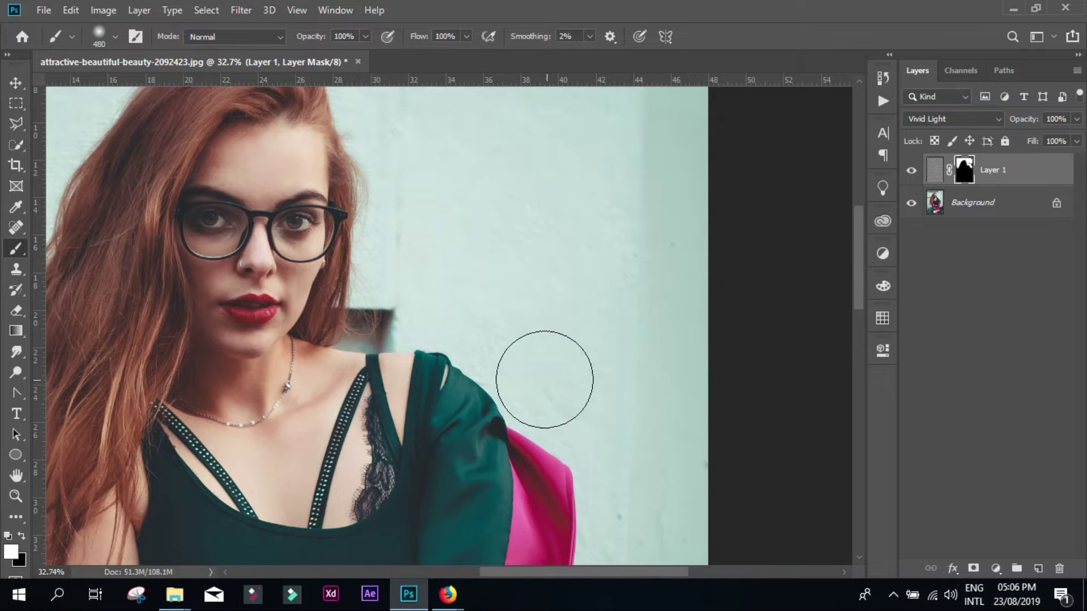
pyautogui.scroll(-5, 657, 243)
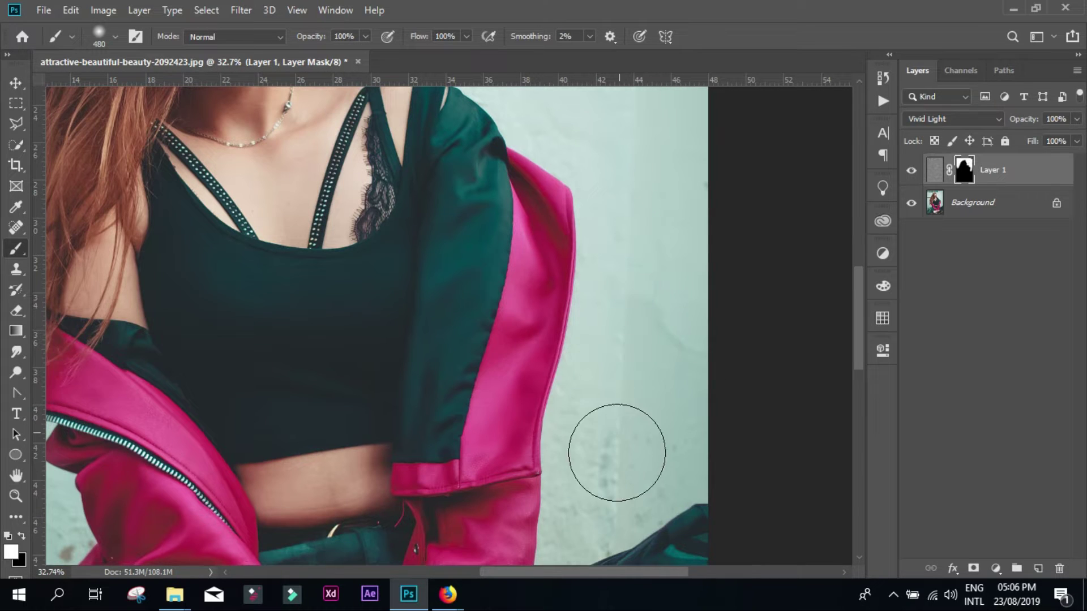
pyautogui.scroll(-5, 226, 444)
pyautogui.scroll(3, 310, 388)
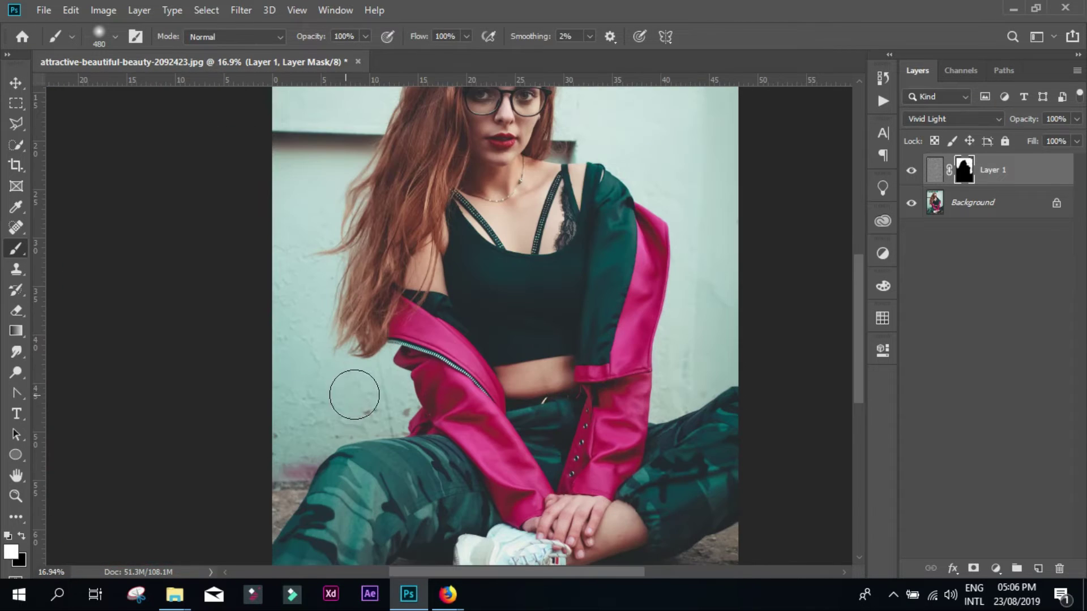
pyautogui.scroll(2, 306, 291)
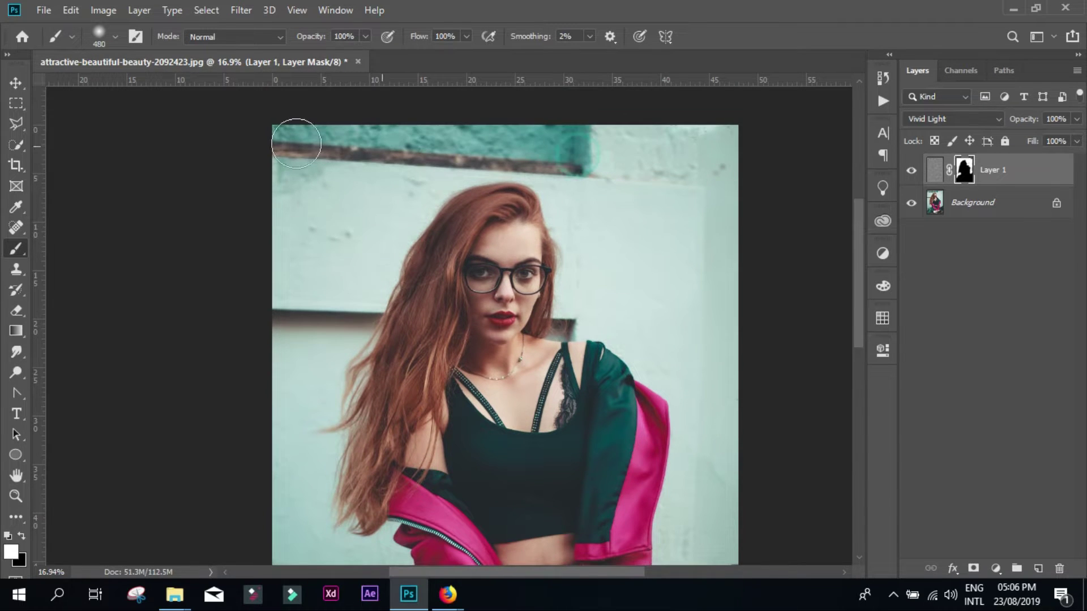
pyautogui.scroll(-3, 320, 346)
pyautogui.scroll(-2, 320, 346)
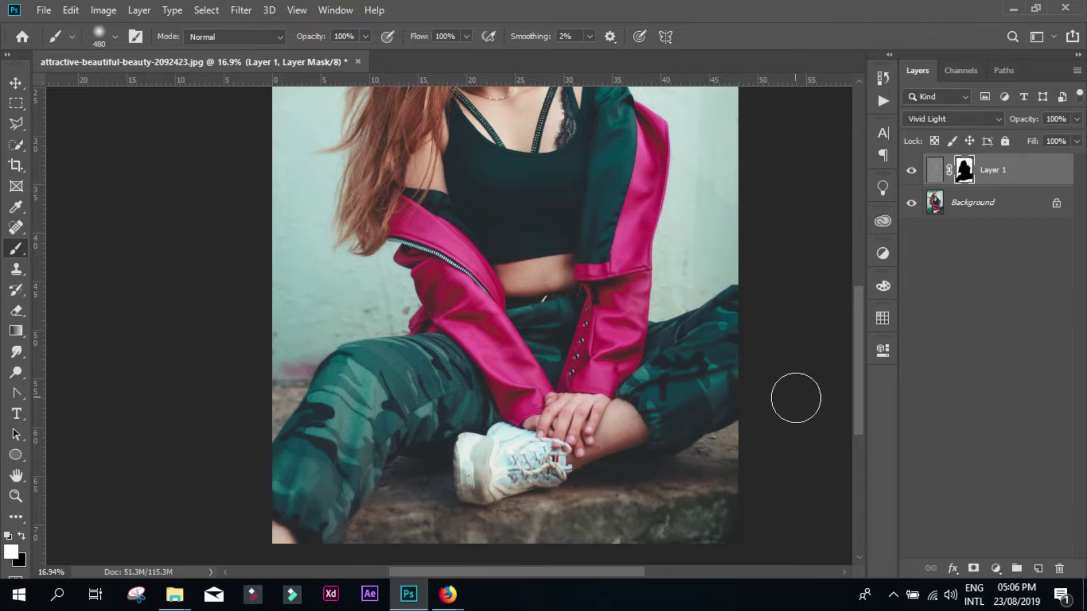
pyautogui.hotkey('ctrl', '0')
pyautogui.rightClick(1005, 172)
# Merge Layer 1 into the background, duplicate it, and open the Camera Raw Filter
pyautogui.click(847, 470)
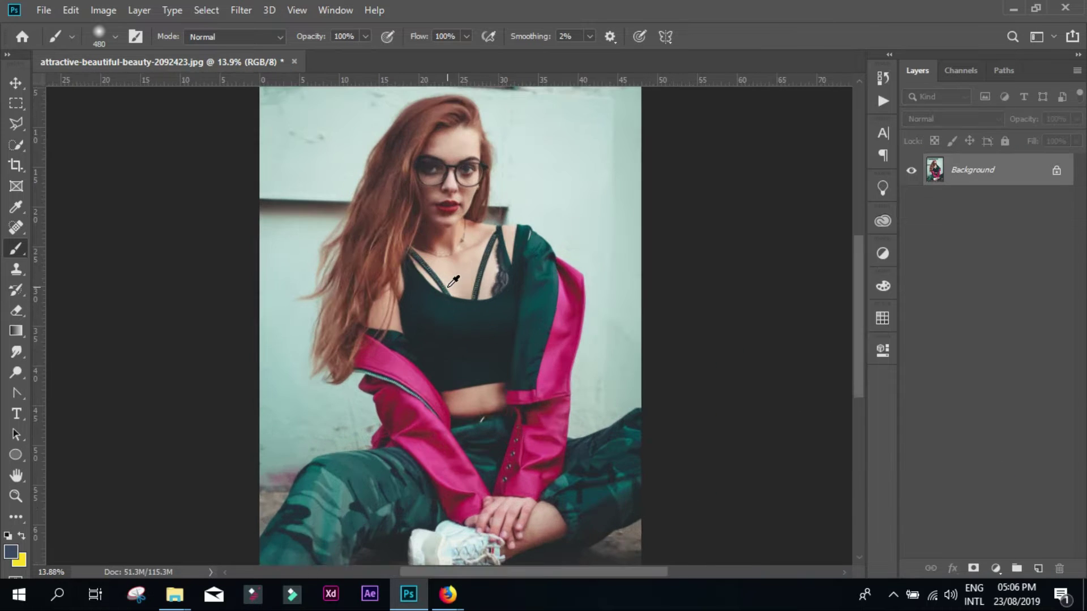
pyautogui.hotkey('ctrl', 'j')
pyautogui.click(242, 9)
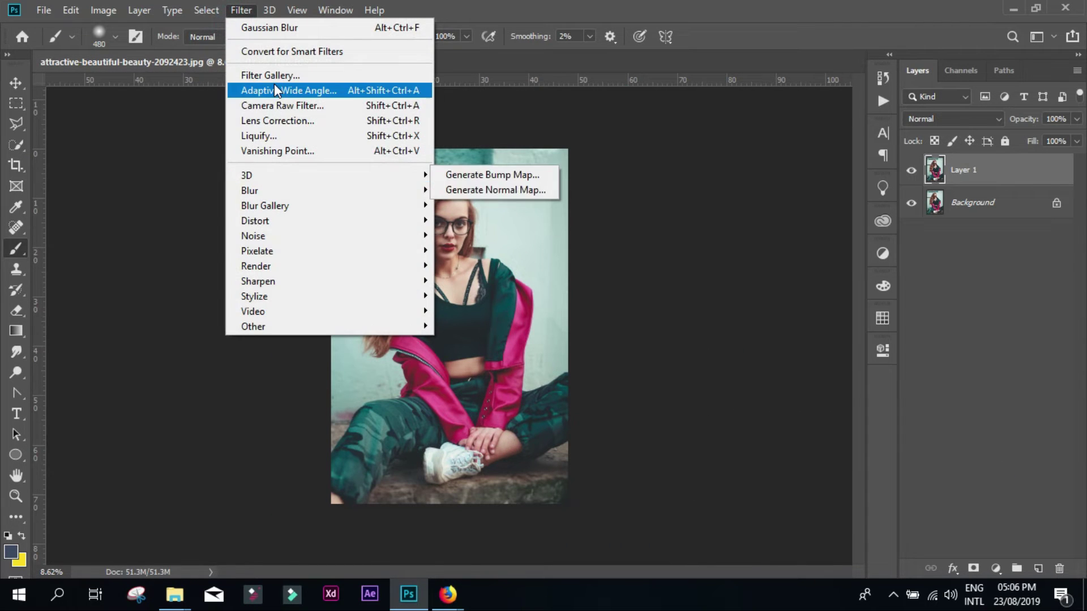
pyautogui.click(274, 106)
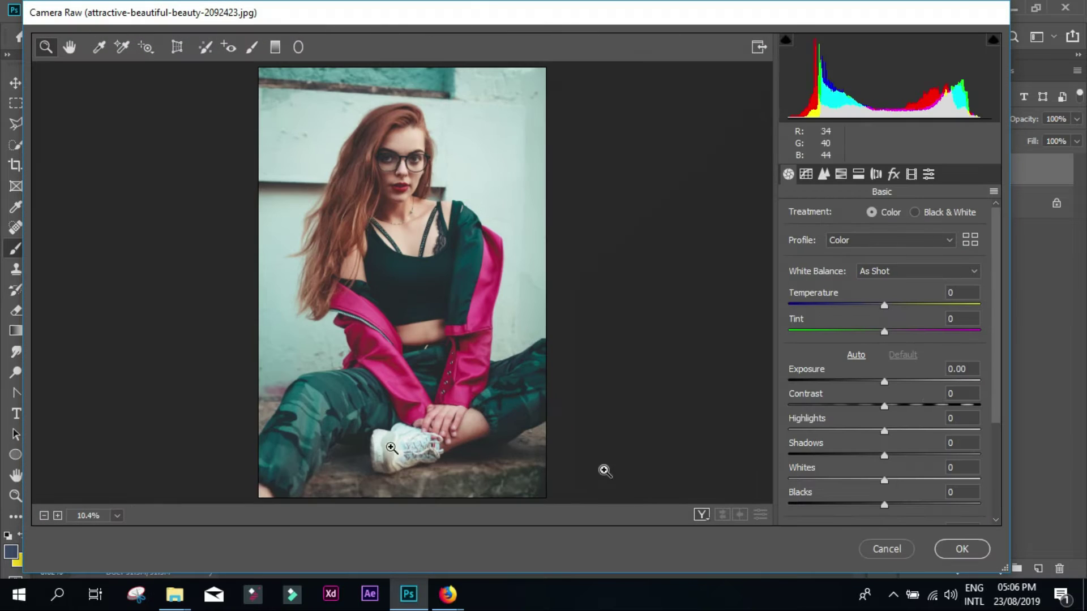
# Warm the Temperature and set Texture +32, Clarity +65 and Dehaze -1
pyautogui.moveTo(885, 307); pyautogui.dragTo(899, 306)
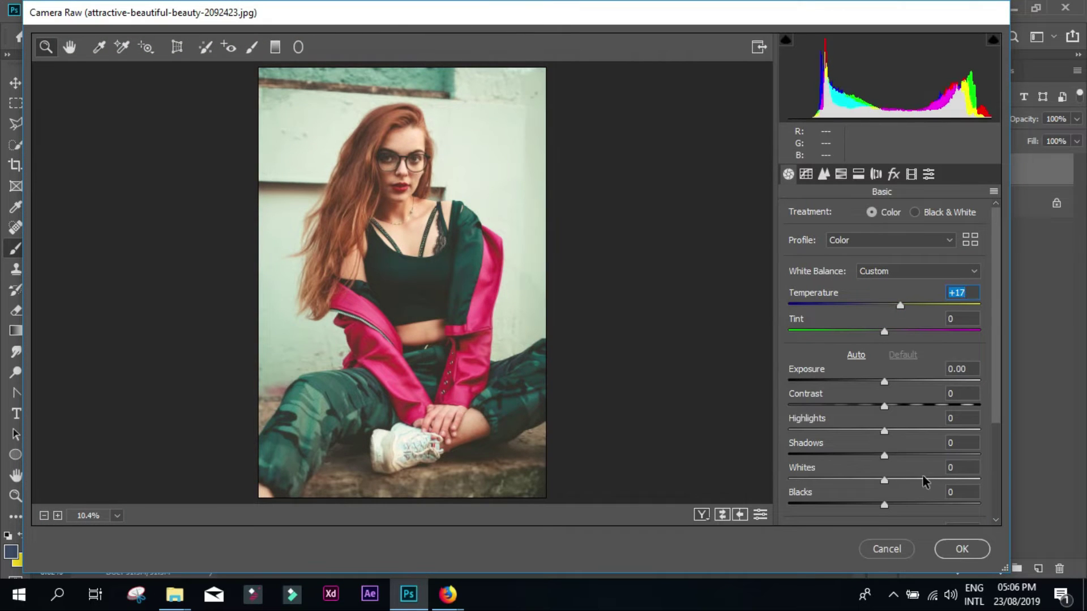
pyautogui.moveTo(884, 383); pyautogui.dragTo(888, 383)
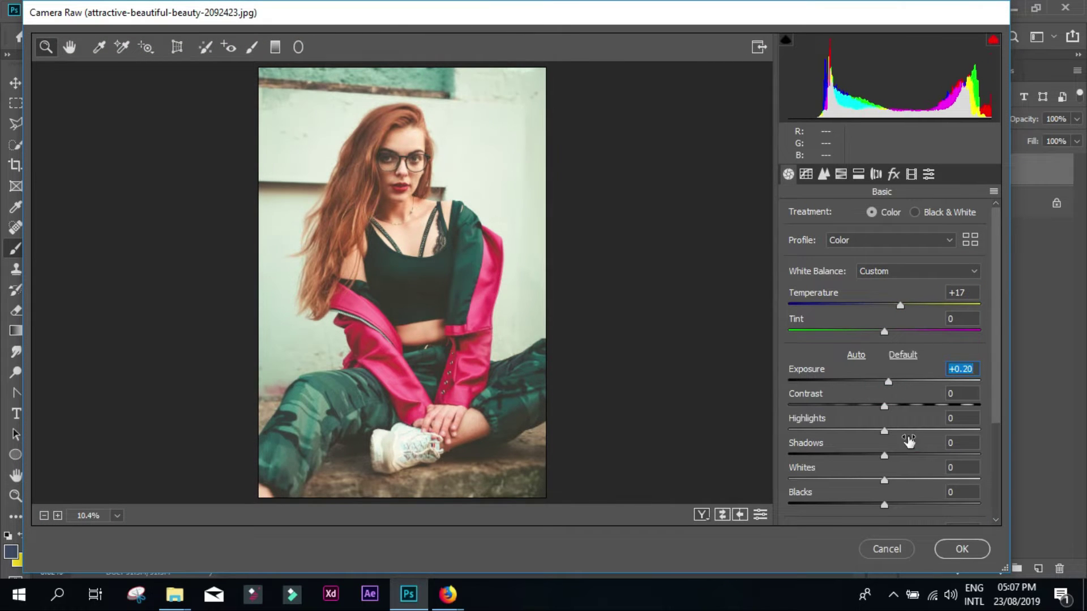
pyautogui.scroll(-5, 906, 447)
pyautogui.moveTo(912, 426); pyautogui.dragTo(946, 426)
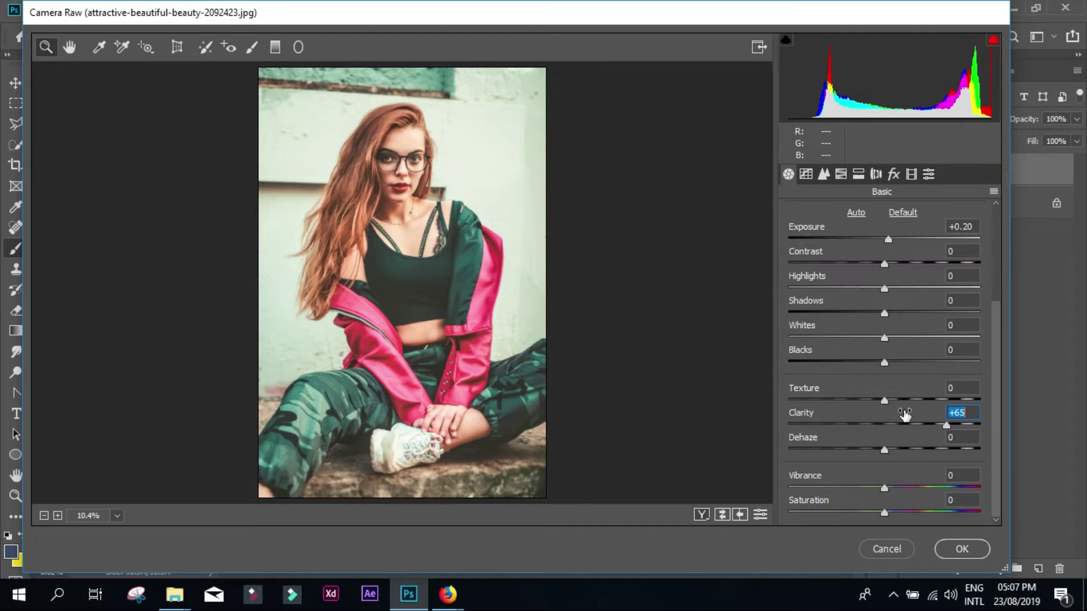
pyautogui.moveTo(885, 400); pyautogui.dragTo(914, 400)
pyautogui.moveTo(893, 450); pyautogui.dragTo(882, 448)
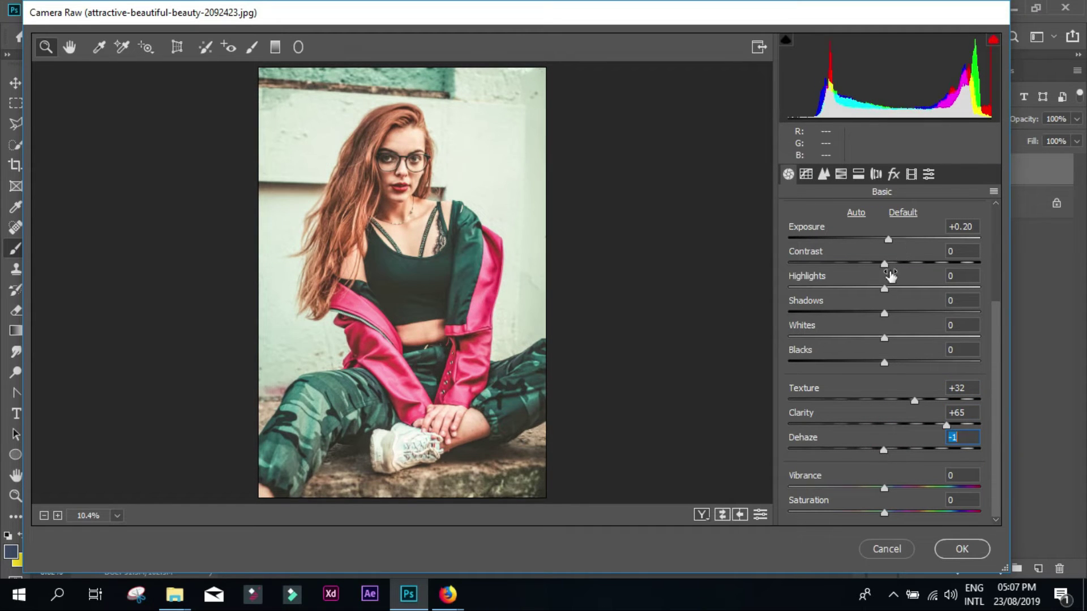
pyautogui.scroll(5, 891, 277)
# Lower Contrast to -18, Highlights, Whites and Blacks to -26, and warm Temperature to +20
pyautogui.moveTo(890, 382)
pyautogui.mouseDown()
pyautogui.moveTo(866, 411)
pyautogui.moveTo(855, 480)
pyautogui.moveTo(866, 505)
pyautogui.moveTo(884, 456)
pyautogui.mouseUp()
pyautogui.moveTo(900, 305); pyautogui.dragTo(905, 307)
pyautogui.scroll(-4, 927, 419)
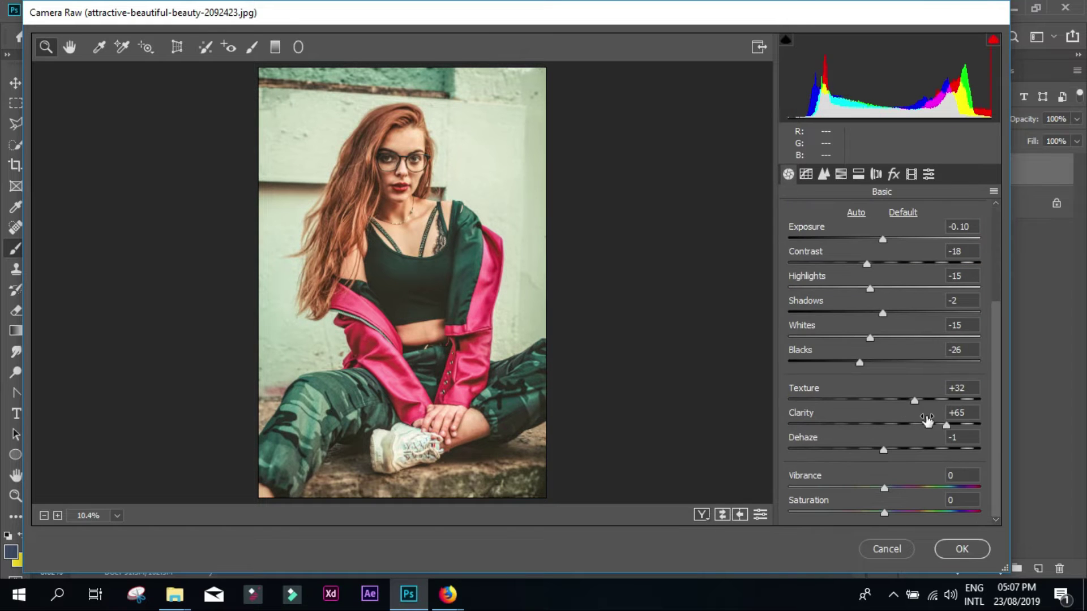
pyautogui.click(824, 175)
# Add slight luminance noise reduction and adjust orange luminance, saturation and hue in HSL
pyautogui.moveTo(791, 371); pyautogui.dragTo(797, 374)
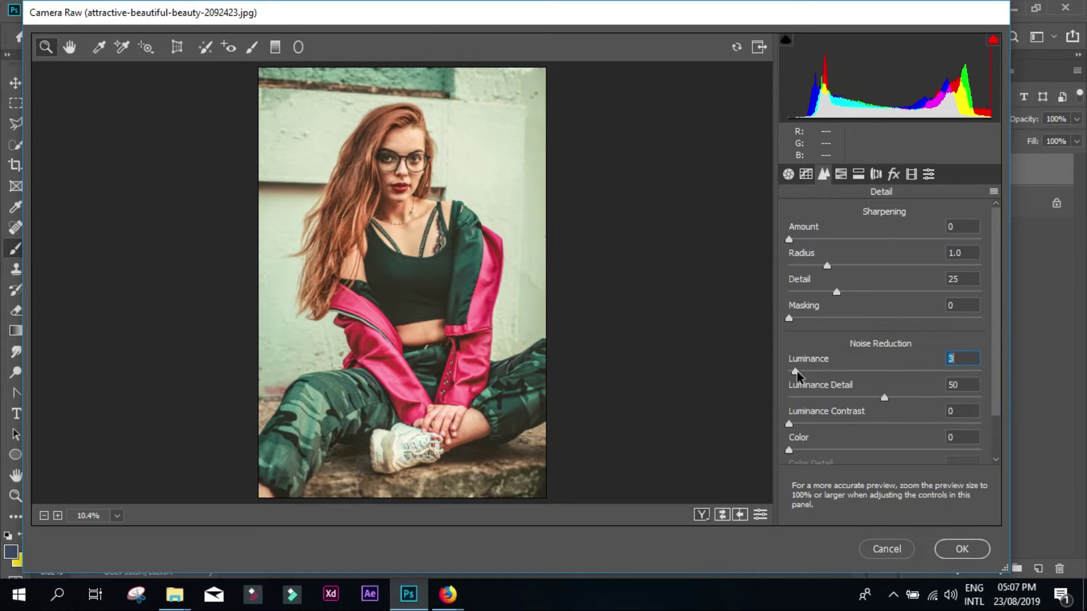
pyautogui.click(840, 174)
pyautogui.click(919, 216)
pyautogui.moveTo(872, 304)
pyautogui.mouseDown()
pyautogui.moveTo(902, 300)
pyautogui.moveTo(818, 327)
pyautogui.moveTo(868, 328)
pyautogui.moveTo(873, 352)
pyautogui.moveTo(891, 351)
pyautogui.mouseUp()
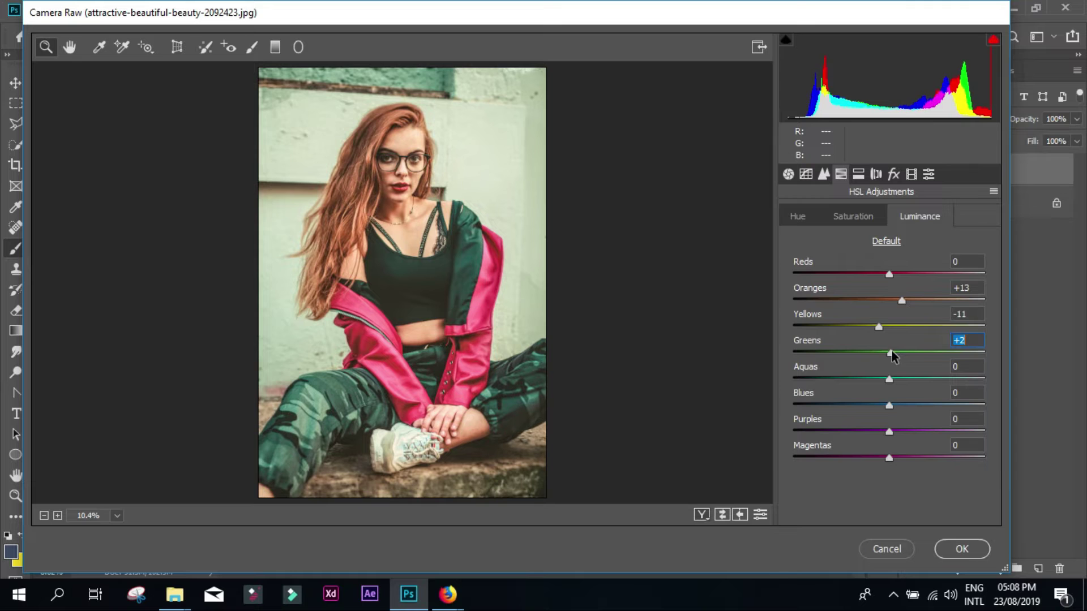
pyautogui.click(853, 215)
pyautogui.moveTo(890, 300)
pyautogui.mouseDown()
pyautogui.moveTo(909, 303)
pyautogui.moveTo(902, 327)
pyautogui.mouseUp()
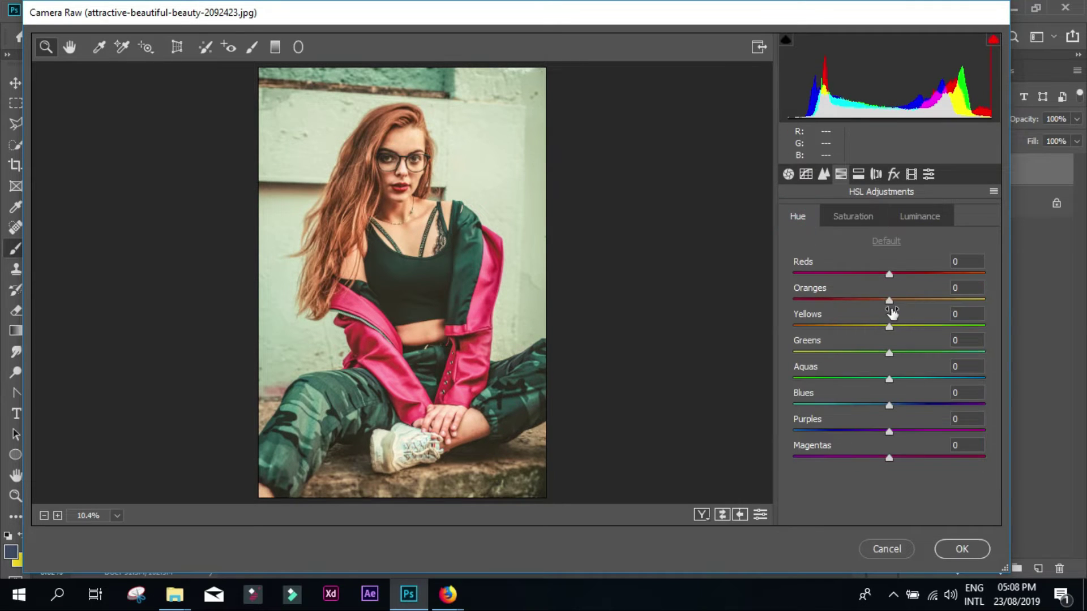
pyautogui.moveTo(878, 300); pyautogui.dragTo(886, 300)
# Tint the highlights to hue 33 and add a post-crop vignette: Amount -15, Highlights 23
pyautogui.click(876, 174)
pyautogui.moveTo(793, 237)
pyautogui.mouseDown()
pyautogui.moveTo(812, 240)
pyautogui.moveTo(819, 270)
pyautogui.mouseUp()
pyautogui.click(875, 174)
pyautogui.moveTo(884, 474); pyautogui.dragTo(854, 476)
pyautogui.click(893, 173)
pyautogui.moveTo(887, 380); pyautogui.dragTo(875, 380)
pyautogui.moveTo(794, 486)
pyautogui.mouseDown()
pyautogui.moveTo(858, 487)
pyautogui.moveTo(859, 459)
pyautogui.mouseUp()
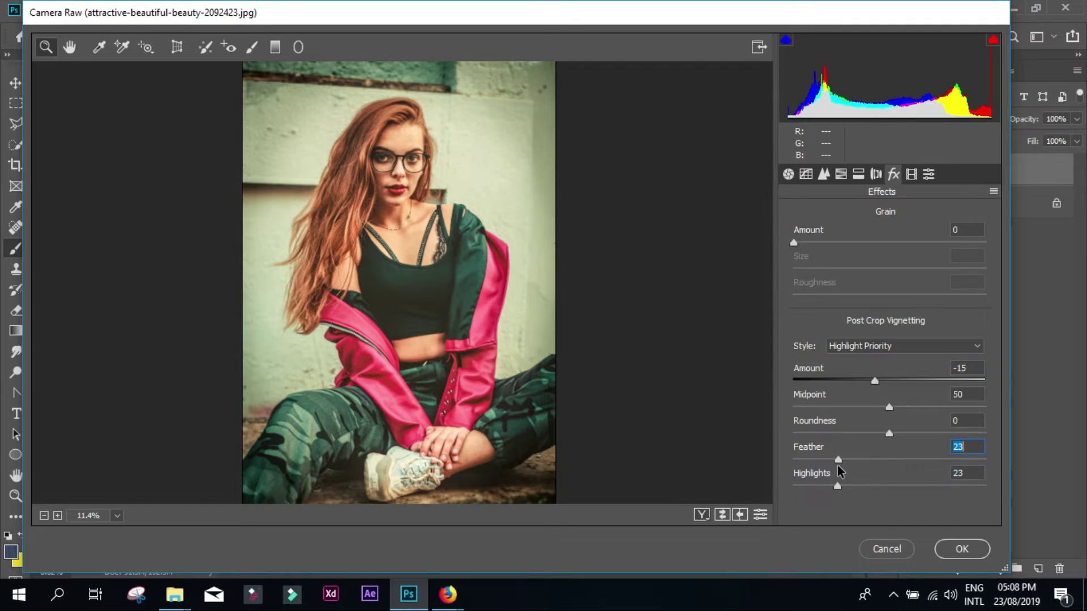
# Compare Before/After, then set Calibration Red Sat +10, Green Sat −42, Blue Hue +19, Blue Sat +15, and apply
pyautogui.click(701, 515)
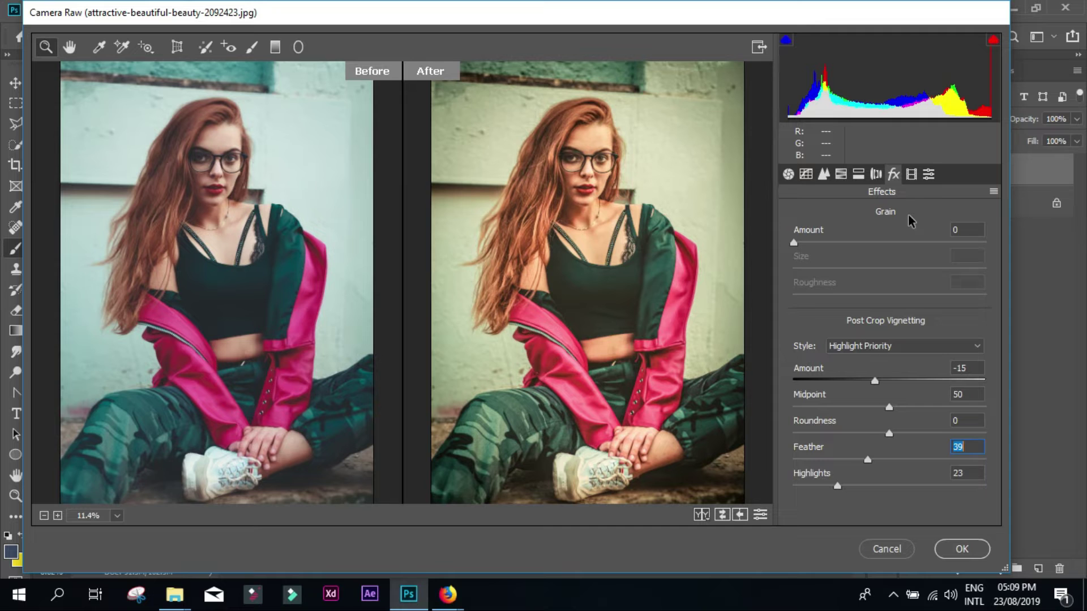
pyautogui.click(912, 173)
pyautogui.moveTo(897, 350)
pyautogui.mouseDown()
pyautogui.moveTo(911, 349)
pyautogui.moveTo(898, 349)
pyautogui.mouseUp()
pyautogui.moveTo(888, 424); pyautogui.dragTo(849, 425)
pyautogui.moveTo(885, 500)
pyautogui.mouseDown()
pyautogui.moveTo(847, 502)
pyautogui.moveTo(904, 501)
pyautogui.moveTo(908, 474)
pyautogui.mouseUp()
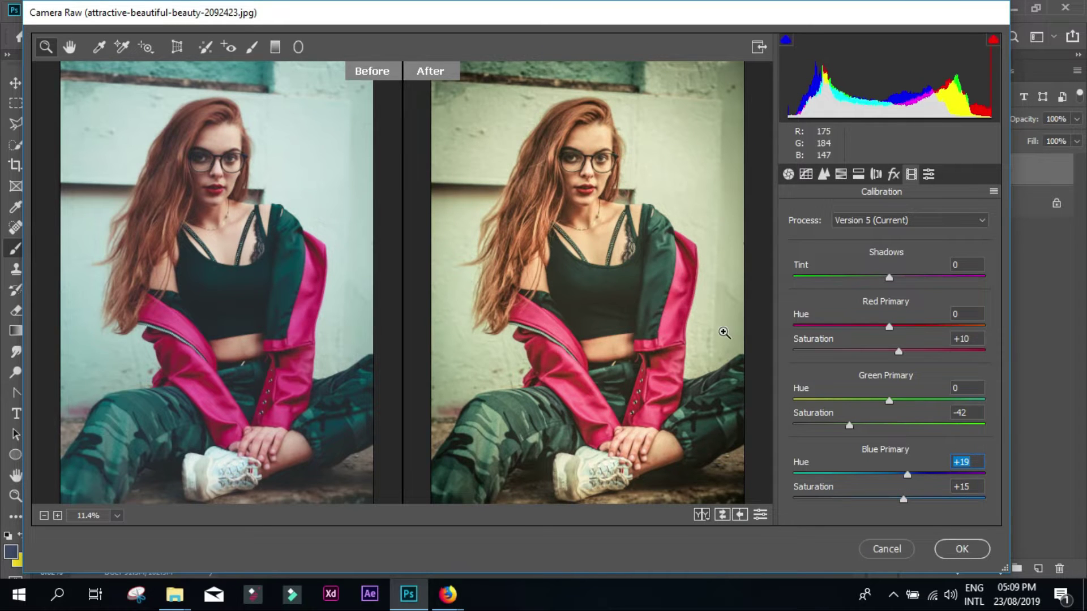
pyautogui.scroll(-2, 724, 333)
pyautogui.scroll(3, 723, 334)
pyautogui.click(898, 352)
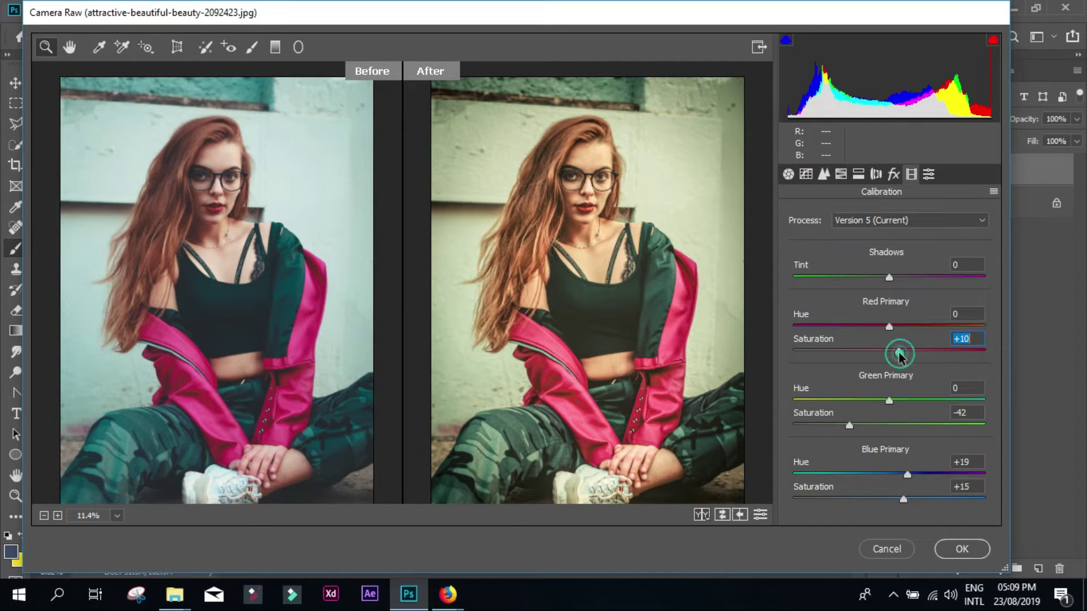
pyautogui.click(928, 173)
pyautogui.click(911, 174)
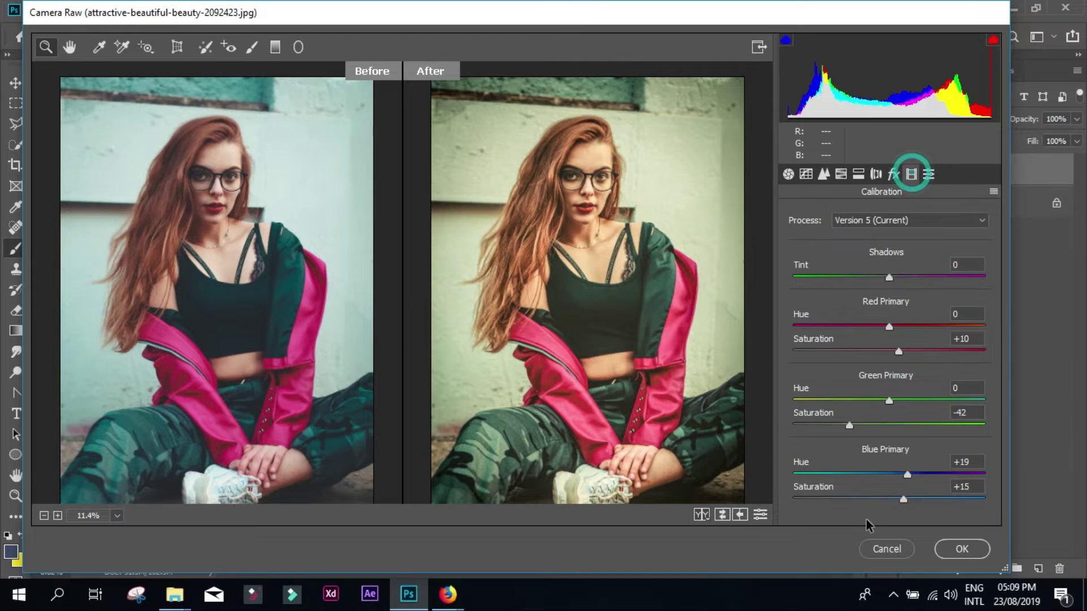
pyautogui.click(886, 549)
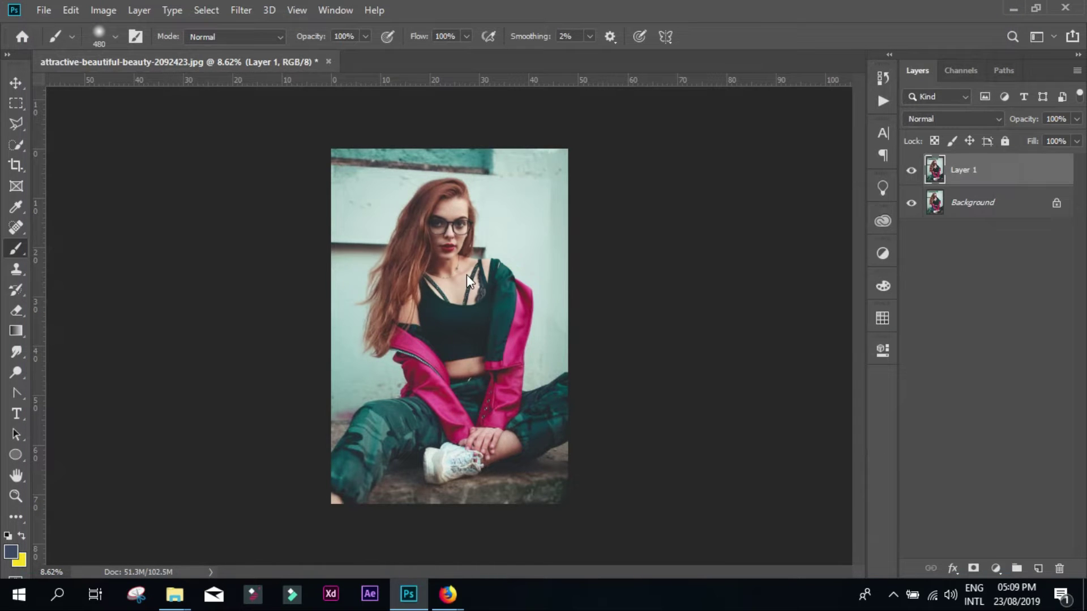
# Duplicate Layer 1 as Layer 1 copy and invert the copy into a negative
pyautogui.scroll(2, 446, 282)
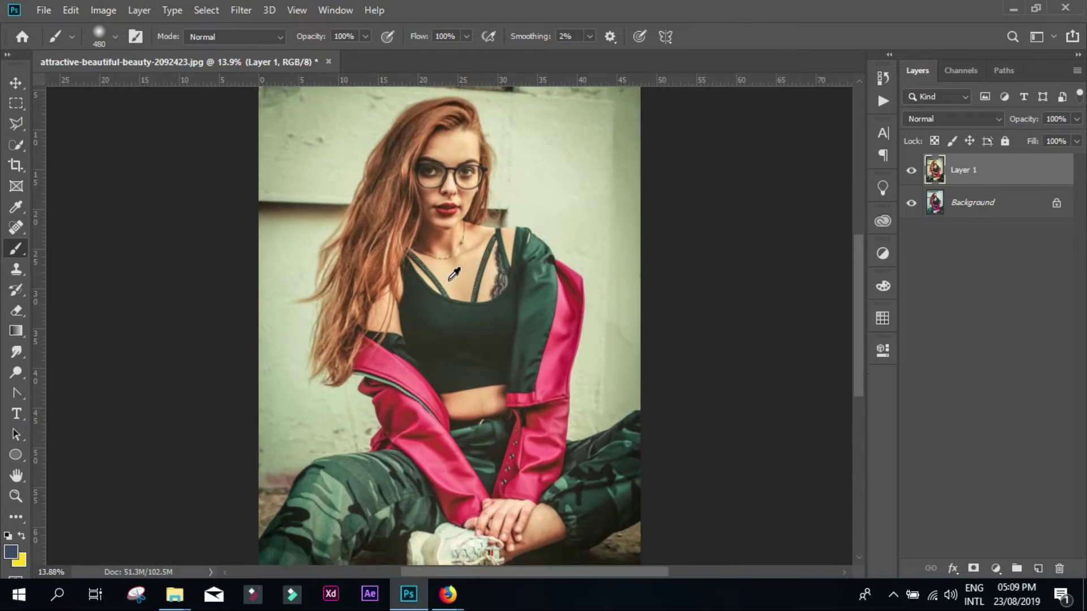
pyautogui.scroll(2, 464, 272)
pyautogui.scroll(3, 486, 260)
pyautogui.scroll(-2, 498, 255)
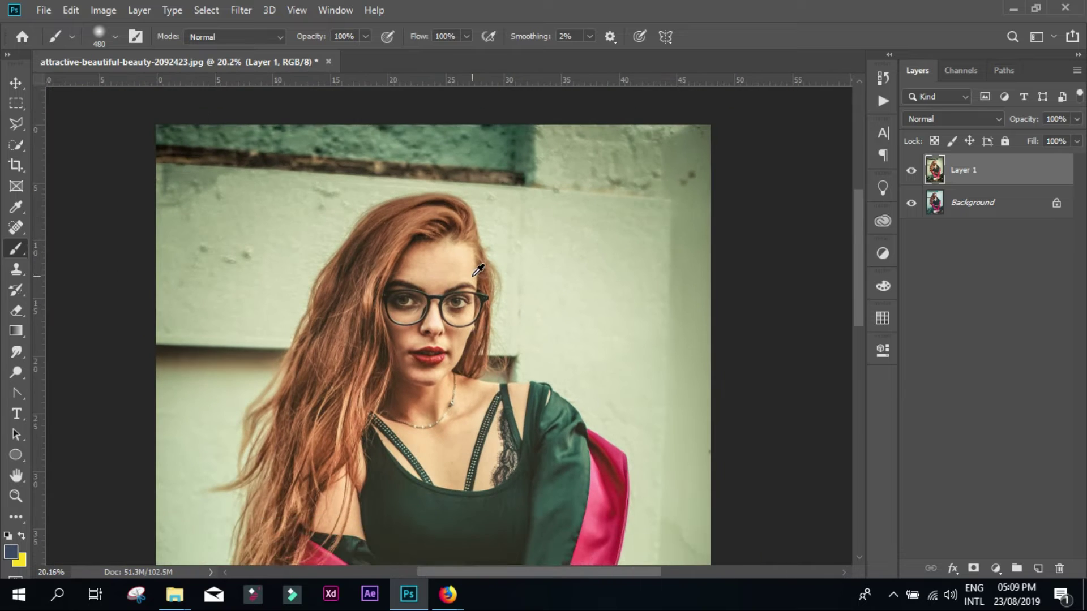
pyautogui.scroll(2, 453, 226)
pyautogui.scroll(2, 424, 190)
pyautogui.hotkey('ctrl', 'j')
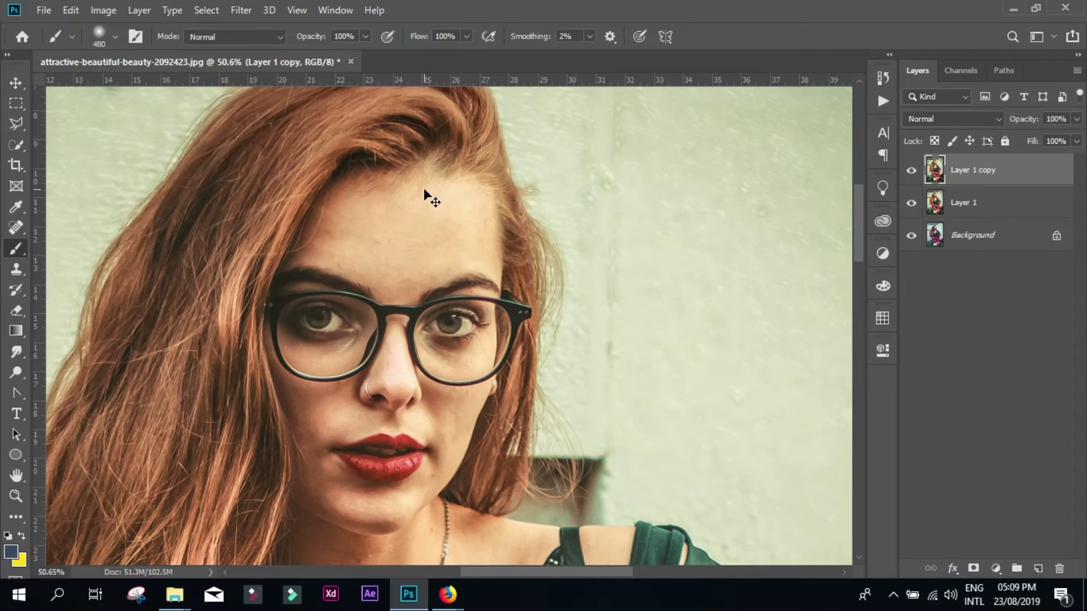
pyautogui.press('i')
pyautogui.hotkey('ctrl', 'i')
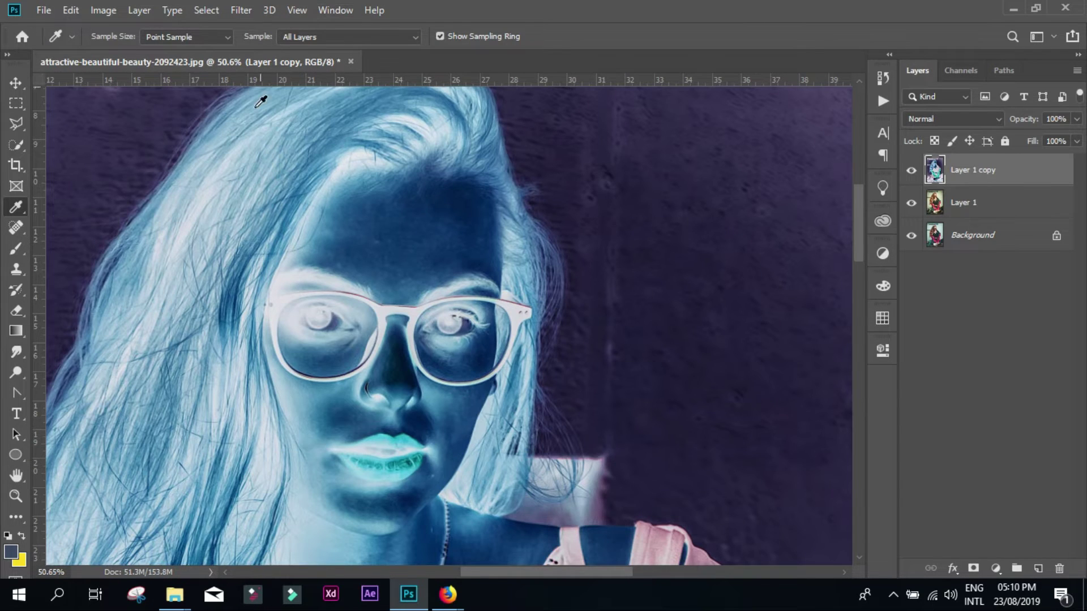
# Set Layer 1 copy to Vivid Light and apply High Pass at 8.6 px
pyautogui.click(929, 120)
pyautogui.click(931, 349)
pyautogui.click(241, 10)
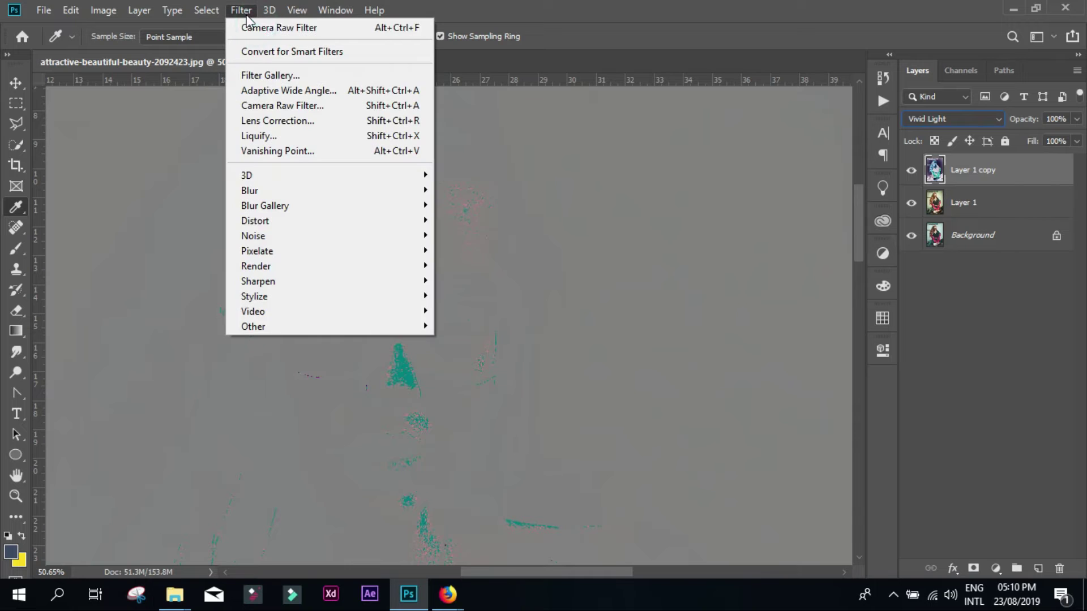
pyautogui.click(460, 339)
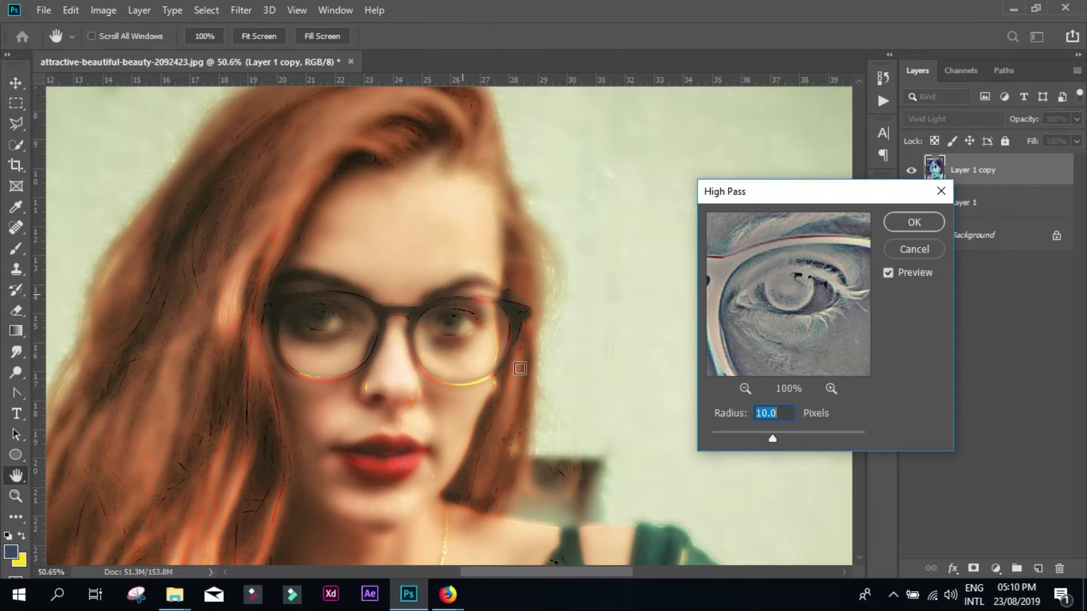
pyautogui.moveTo(769, 433); pyautogui.dragTo(766, 433)
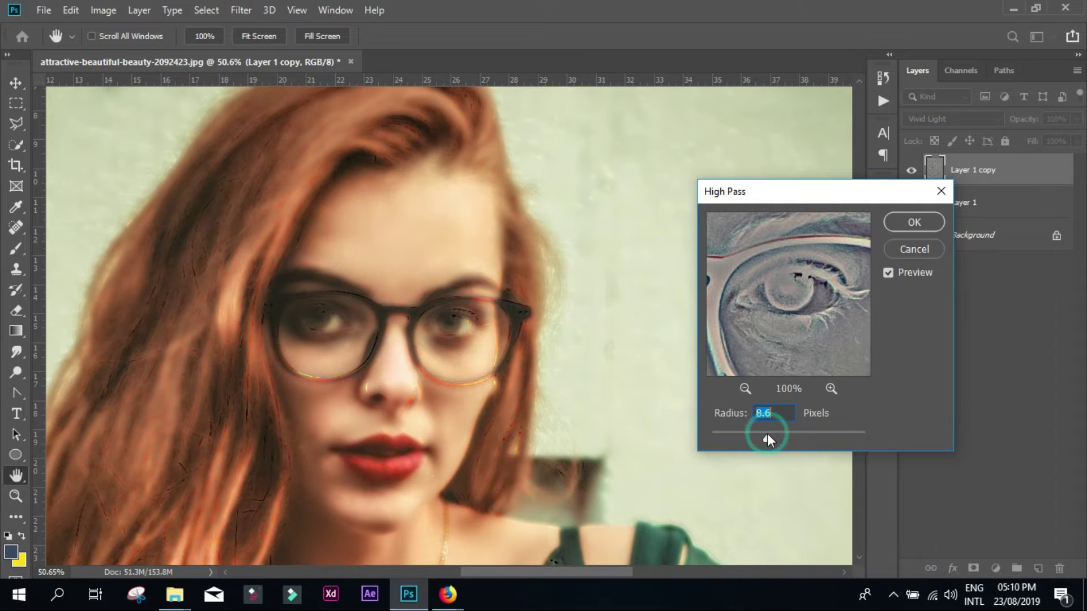
pyautogui.click(913, 222)
pyautogui.press('i')
# Apply a 1.3 px Gaussian Blur to the copy and hide it behind a black layer mask
pyautogui.click(241, 10)
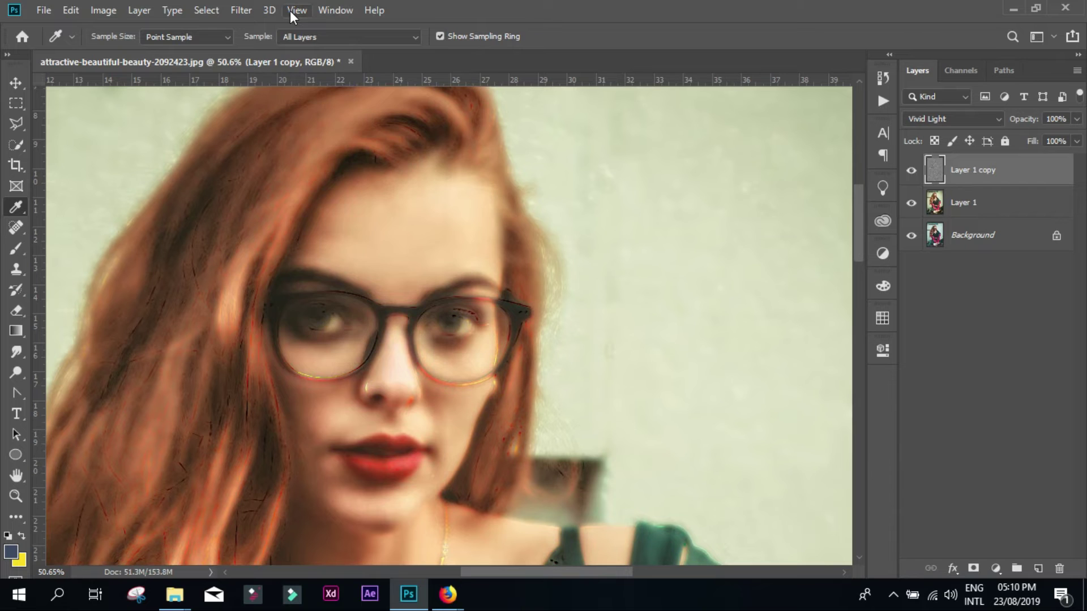
pyautogui.click(481, 246)
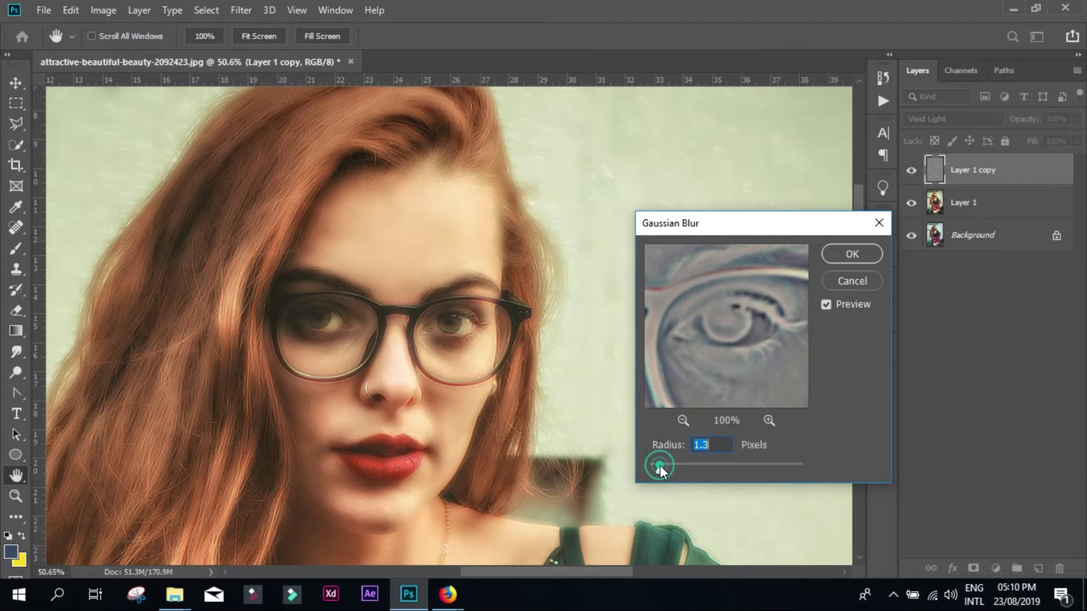
pyautogui.click(879, 223)
pyautogui.click(914, 171)
pyautogui.keyDown('alt'); pyautogui.click(973, 568); pyautogui.keyUp('alt')
# Pick the Brush, shrink it to 99 px, and paint smoothing onto the forehead
pyautogui.scroll(2, 420, 267)
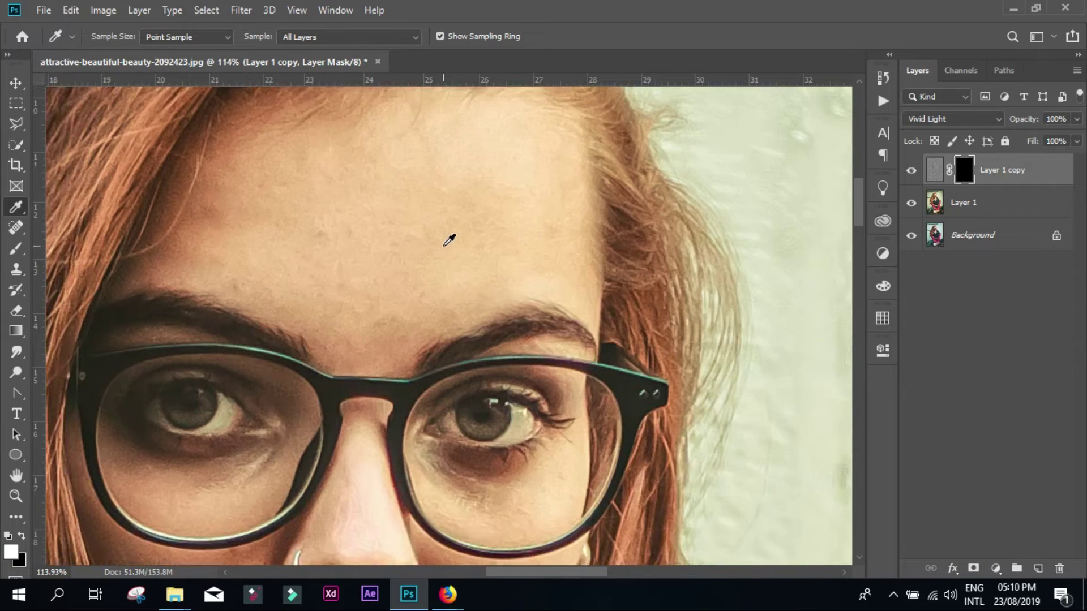
pyautogui.scroll(2, 451, 235)
pyautogui.scroll(2, 505, 313)
pyautogui.click(18, 251)
pyautogui.rightClick(506, 202)
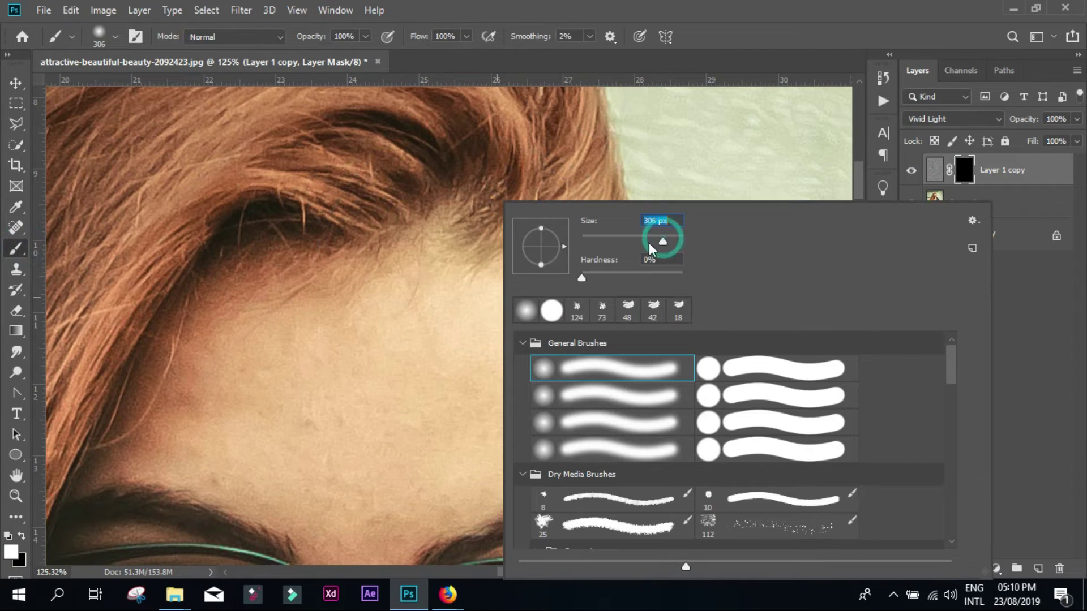
pyautogui.click(279, 396)
pyautogui.rightClick(396, 206)
pyautogui.moveTo(547, 242); pyautogui.dragTo(537, 241)
pyautogui.click(318, 433)
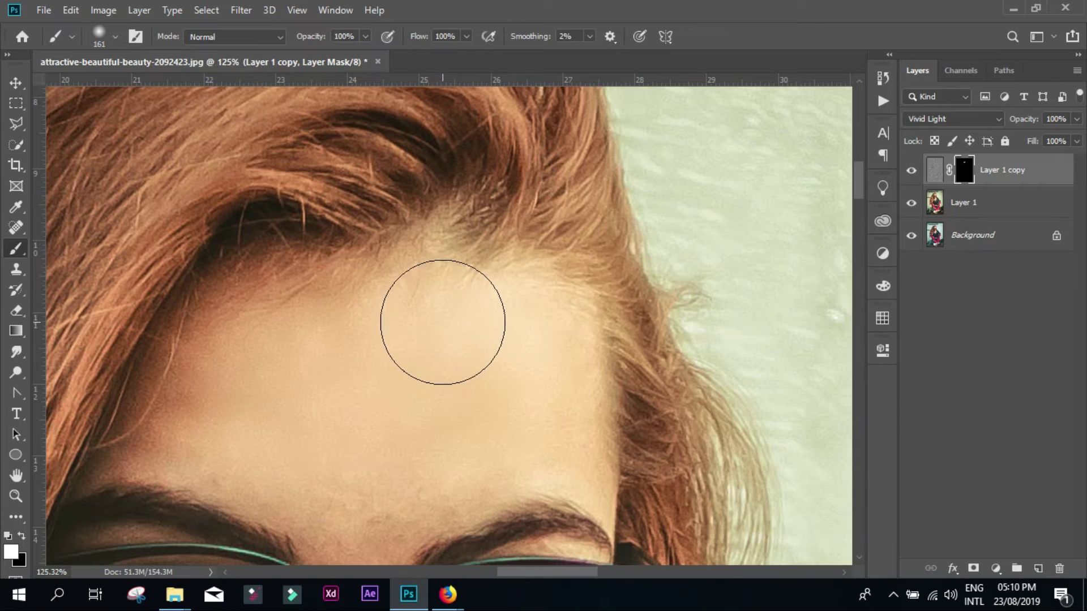
pyautogui.scroll(-3, 407, 390)
pyautogui.rightClick(390, 207)
pyautogui.moveTo(532, 243); pyautogui.dragTo(506, 243)
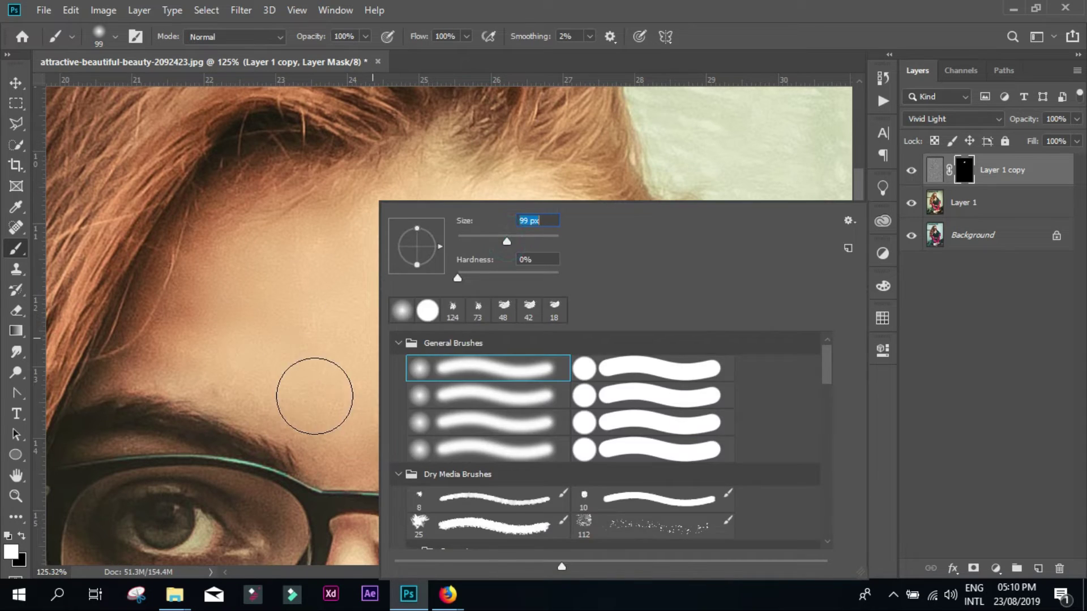
pyautogui.click(315, 396)
pyautogui.click(533, 269)
pyautogui.click(227, 270)
# With a 73 px then 37 px brush, smooth the skin under the eyes
pyautogui.scroll(-5, 335, 233)
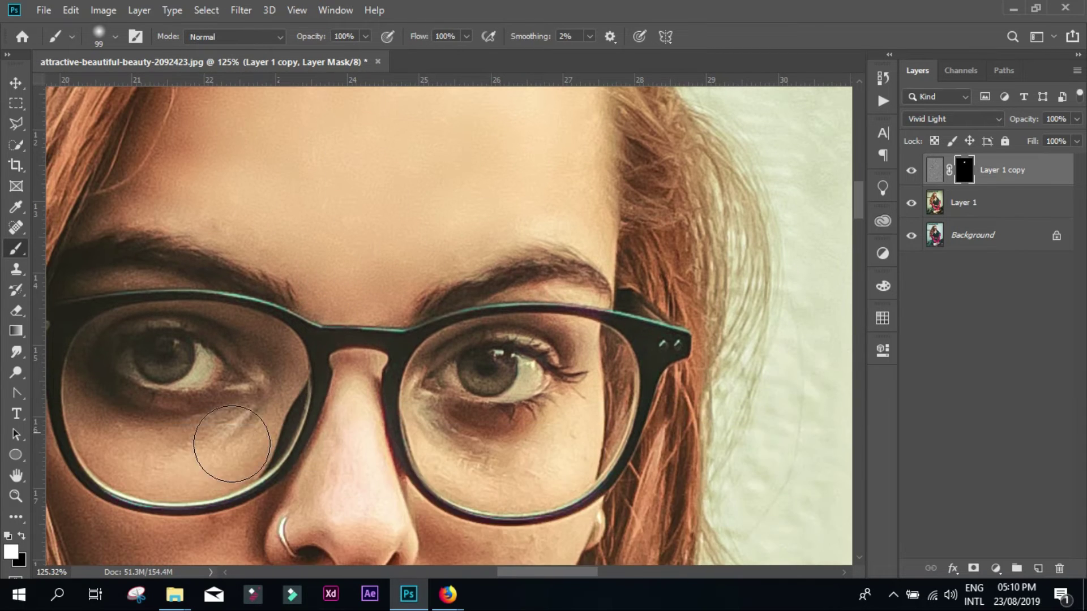
pyautogui.rightClick(241, 430)
pyautogui.click(358, 244)
pyautogui.click(112, 432)
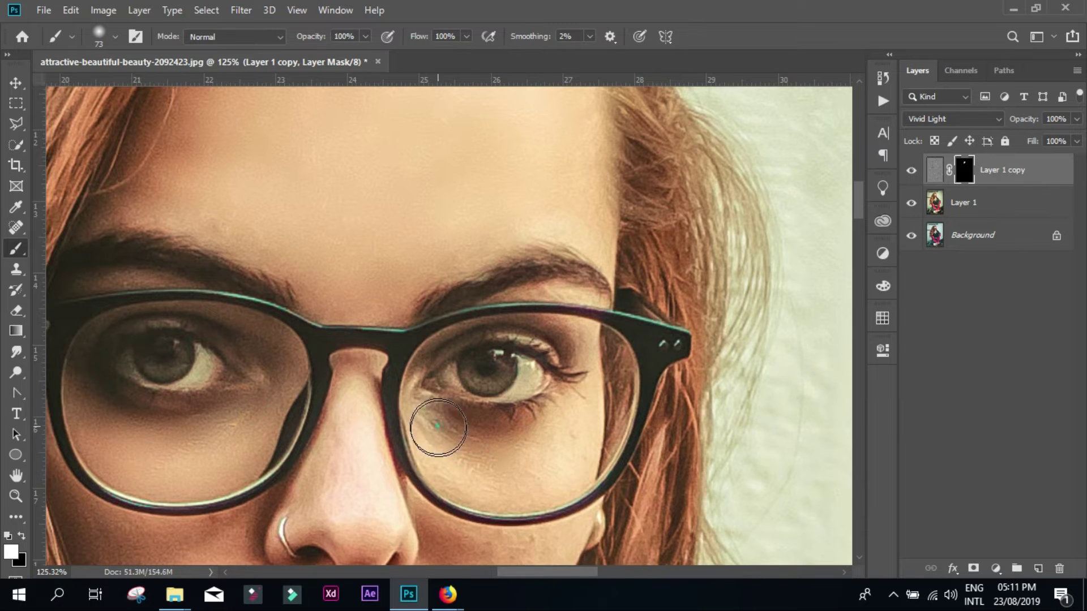
pyautogui.moveTo(551, 448); pyautogui.dragTo(465, 469)
pyautogui.rightClick(594, 430)
pyautogui.moveTo(702, 237); pyautogui.dragTo(692, 242)
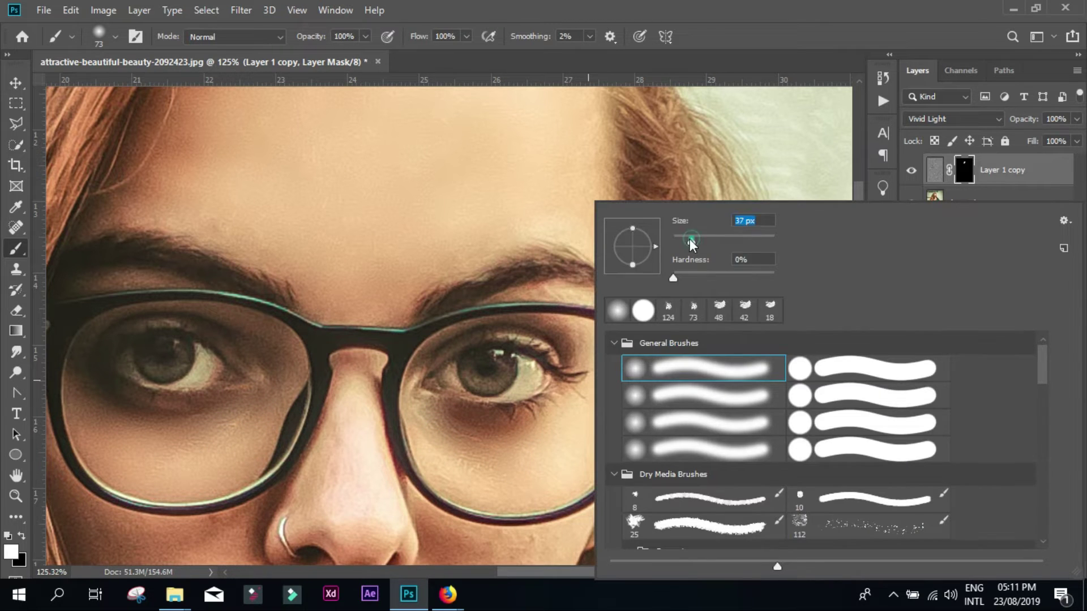
pyautogui.click(579, 342)
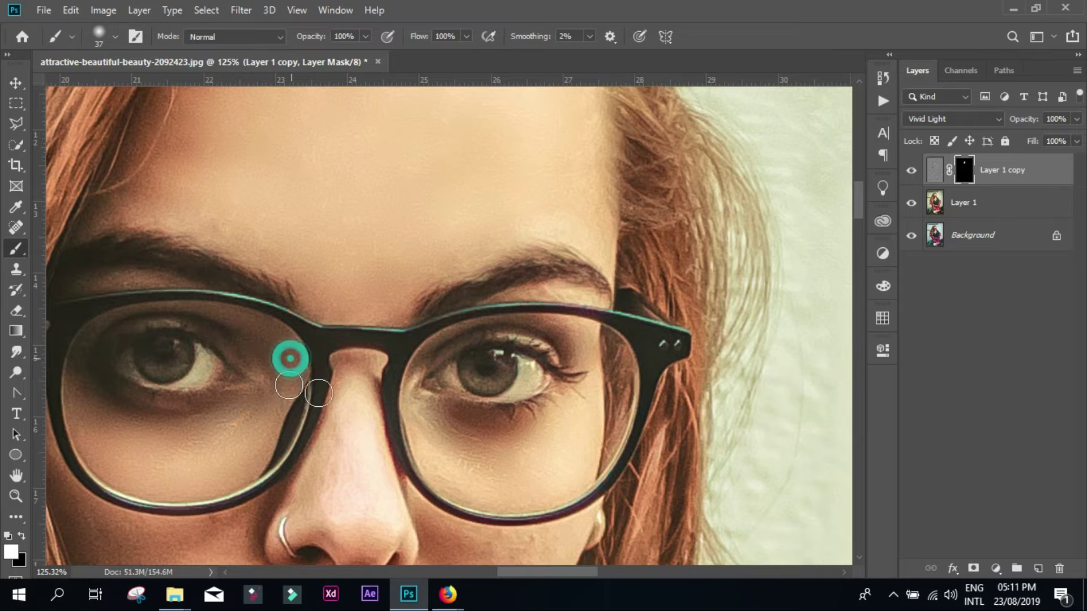
pyautogui.moveTo(364, 395); pyautogui.dragTo(359, 490)
# Enlarge the brush and smooth the left cheek, below the nose and under the glasses
pyautogui.scroll(-5, 359, 491)
pyautogui.rightClick(487, 201)
pyautogui.moveTo(572, 243); pyautogui.dragTo(592, 243)
pyautogui.click(203, 379)
pyautogui.moveTo(151, 417); pyautogui.dragTo(297, 433)
pyautogui.moveTo(236, 361); pyautogui.dragTo(317, 413)
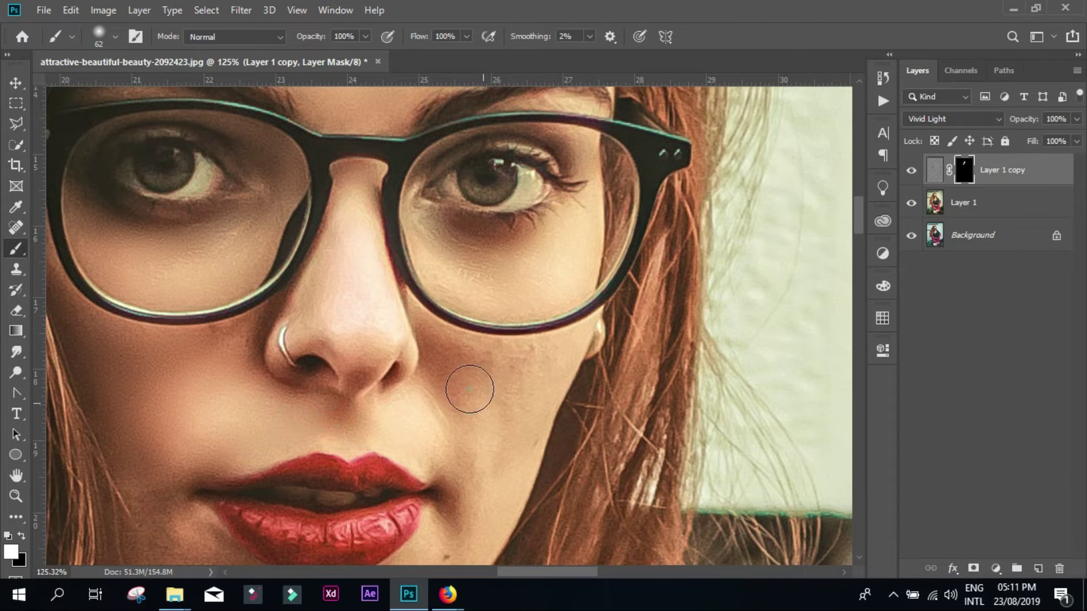
pyautogui.moveTo(509, 381)
pyautogui.mouseDown()
pyautogui.moveTo(497, 361)
pyautogui.moveTo(545, 366)
pyautogui.moveTo(513, 387)
pyautogui.mouseUp()
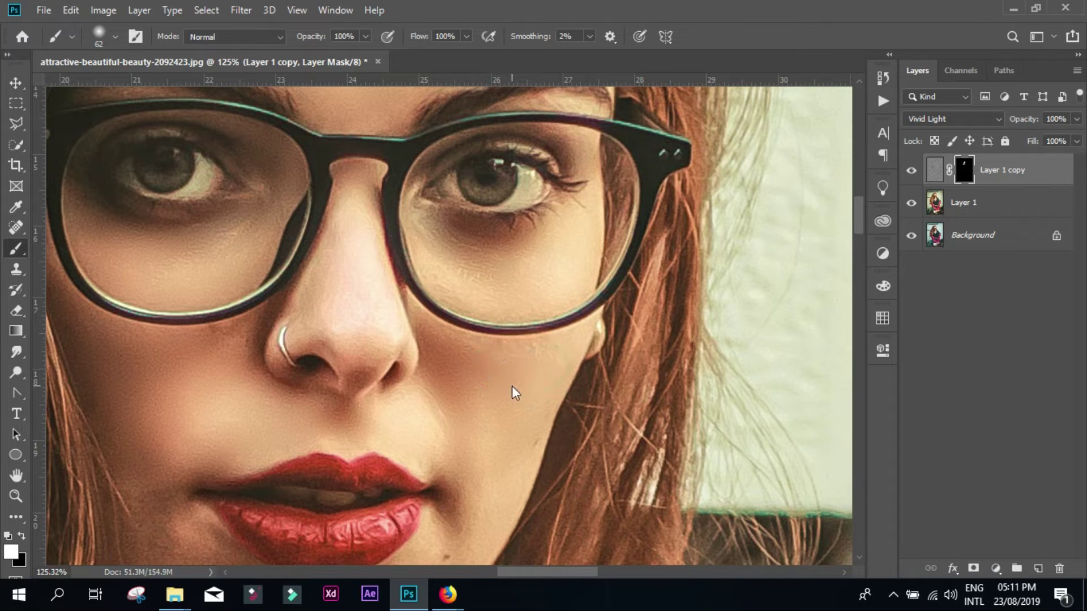
# Smooth the chin, lower left cheek and the skin beside the mouth corner
pyautogui.scroll(-3, 503, 413)
pyautogui.click(178, 441)
pyautogui.moveTo(179, 441)
pyautogui.mouseDown()
pyautogui.moveTo(189, 431)
pyautogui.moveTo(145, 443)
pyautogui.mouseUp()
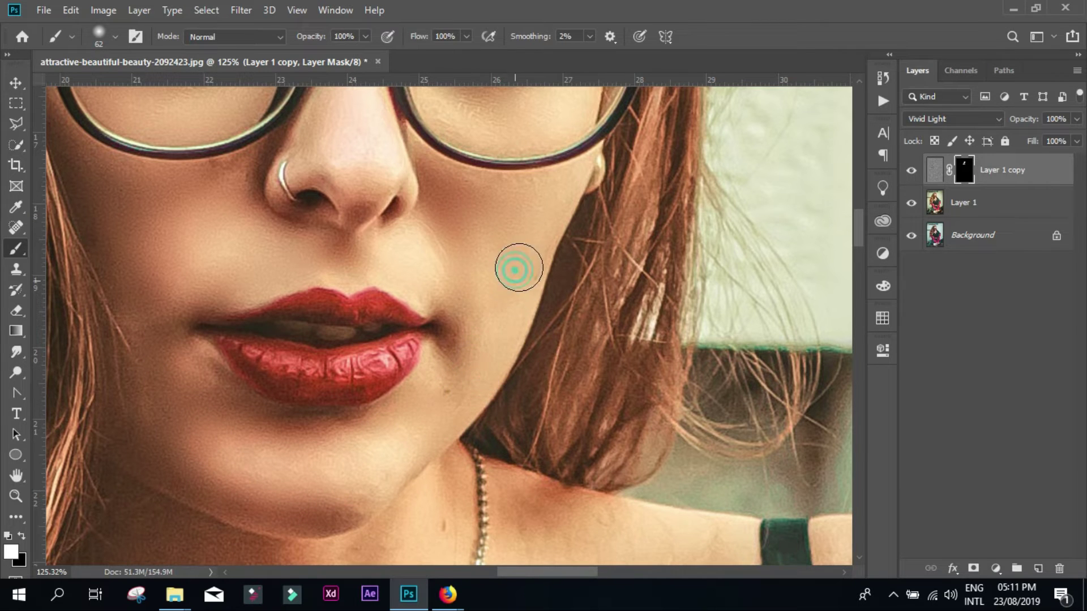
pyautogui.moveTo(455, 297); pyautogui.dragTo(468, 286)
pyautogui.scroll(-3, 469, 286)
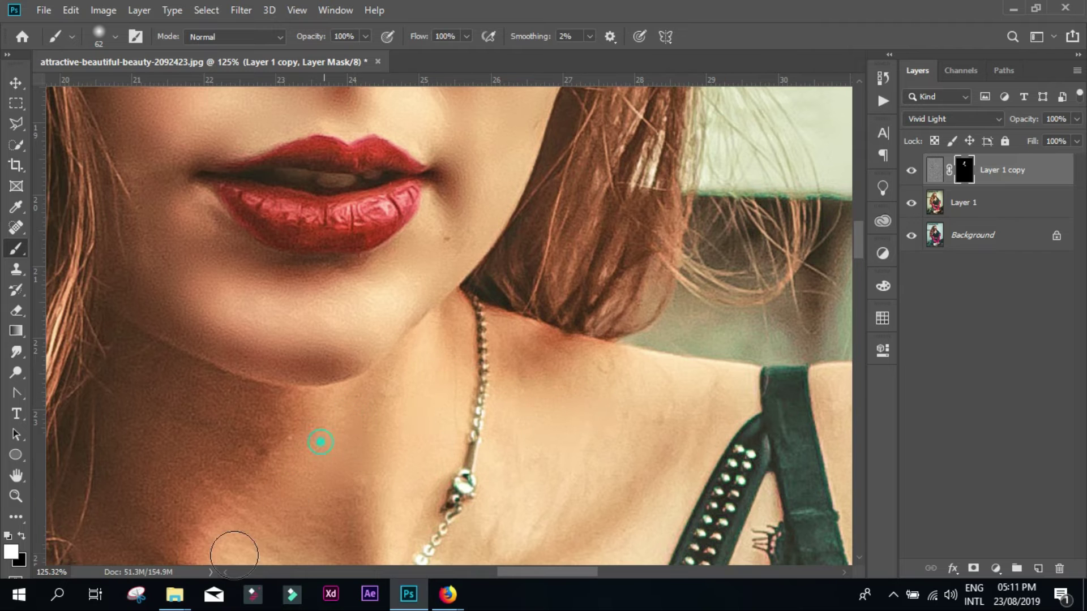
# Paint skin smoothing along the neck on Layer 1 copy's mask
pyautogui.scroll(-4, 234, 555)
pyautogui.click(347, 300)
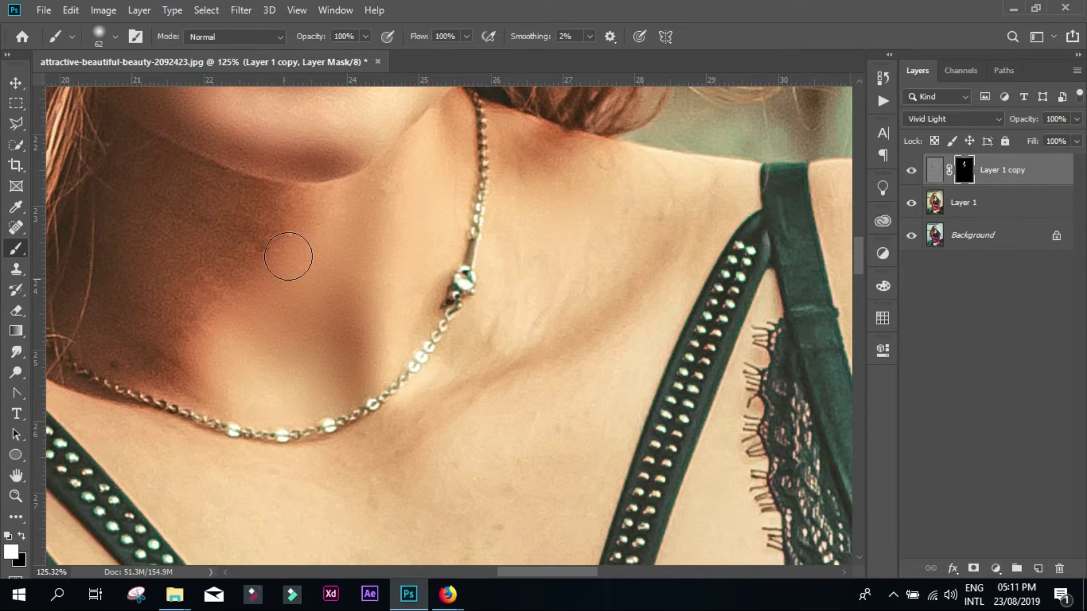
pyautogui.moveTo(142, 254); pyautogui.dragTo(116, 322)
pyautogui.moveTo(339, 212); pyautogui.dragTo(255, 206)
pyautogui.scroll(-3, 448, 357)
# Enlarge the mask brush to 95 px and smooth spots on the chest and shoulder
pyautogui.rightClick(512, 354)
pyautogui.moveTo(625, 242); pyautogui.dragTo(638, 241)
pyautogui.click(444, 309)
pyautogui.click(505, 335)
pyautogui.click(376, 405)
pyautogui.scroll(3, 529, 258)
pyautogui.click(530, 323)
pyautogui.click(565, 263)
# Paint smoothing over several more spots across the chest
pyautogui.scroll(-4, 584, 425)
pyautogui.click(323, 432)
pyautogui.click(272, 269)
pyautogui.scroll(-2, 453, 396)
pyautogui.click(508, 383)
pyautogui.scroll(2, 623, 312)
# Resize the brush to 64 px and smooth the skin right of the strap
pyautogui.rightClick(600, 209)
pyautogui.moveTo(718, 238); pyautogui.dragTo(705, 238)
pyautogui.press('Return')
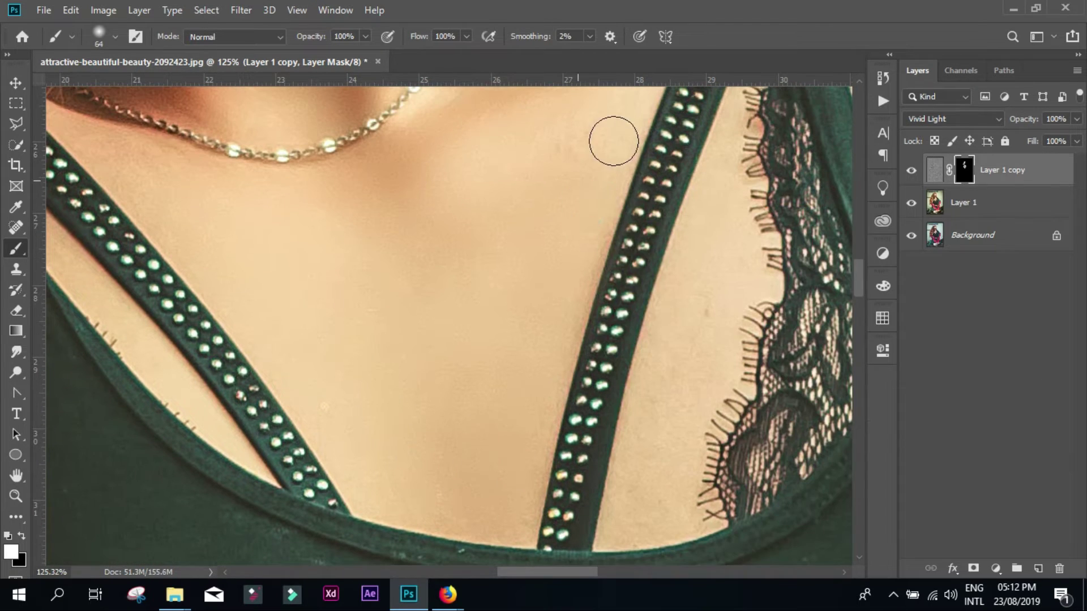
pyautogui.click(695, 265)
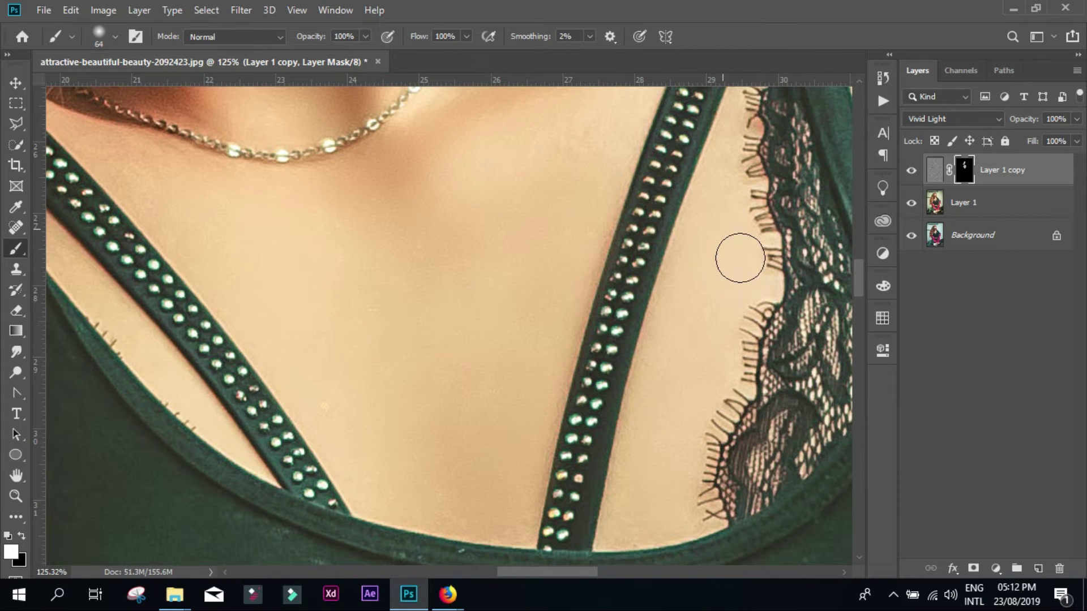
pyautogui.scroll(1, 736, 317)
pyautogui.scroll(3, 733, 376)
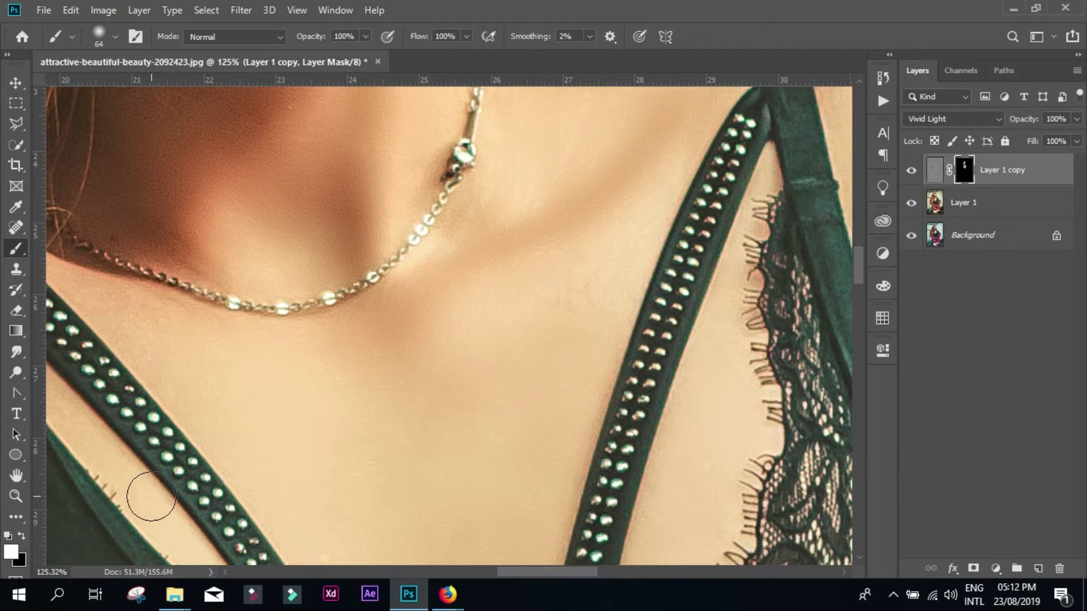
pyautogui.scroll(-3, 151, 496)
pyautogui.scroll(3, 315, 430)
# Shrink the brush to 40 px and smooth the shoulder and upper back skin
pyautogui.rightClick(316, 429)
pyautogui.moveTo(422, 247); pyautogui.dragTo(412, 247)
pyautogui.click(240, 343)
pyautogui.scroll(-3, 385, 430)
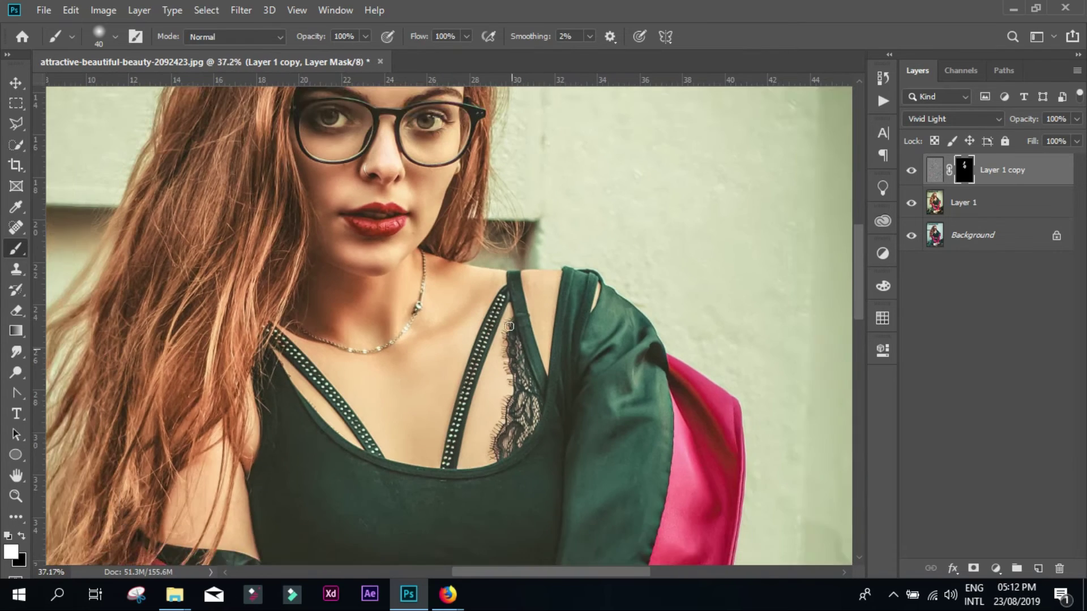
pyautogui.scroll(4, 408, 365)
pyautogui.click(413, 368)
pyautogui.click(437, 347)
pyautogui.click(454, 413)
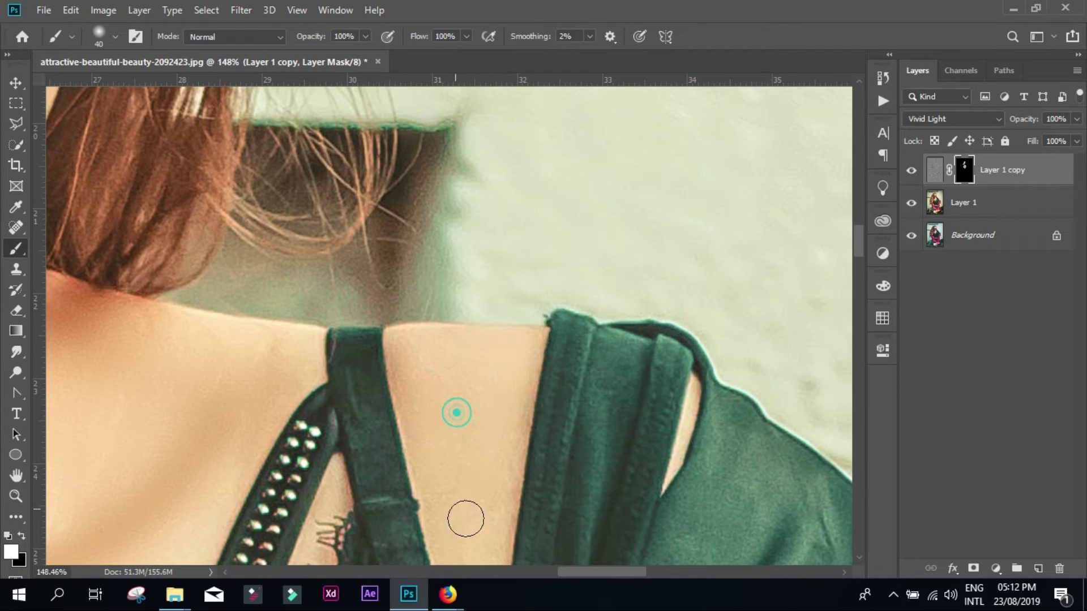
# Extend the smoothing over the back and neck skin
pyautogui.scroll(-4, 466, 424)
pyautogui.click(485, 277)
pyautogui.scroll(-5, 461, 395)
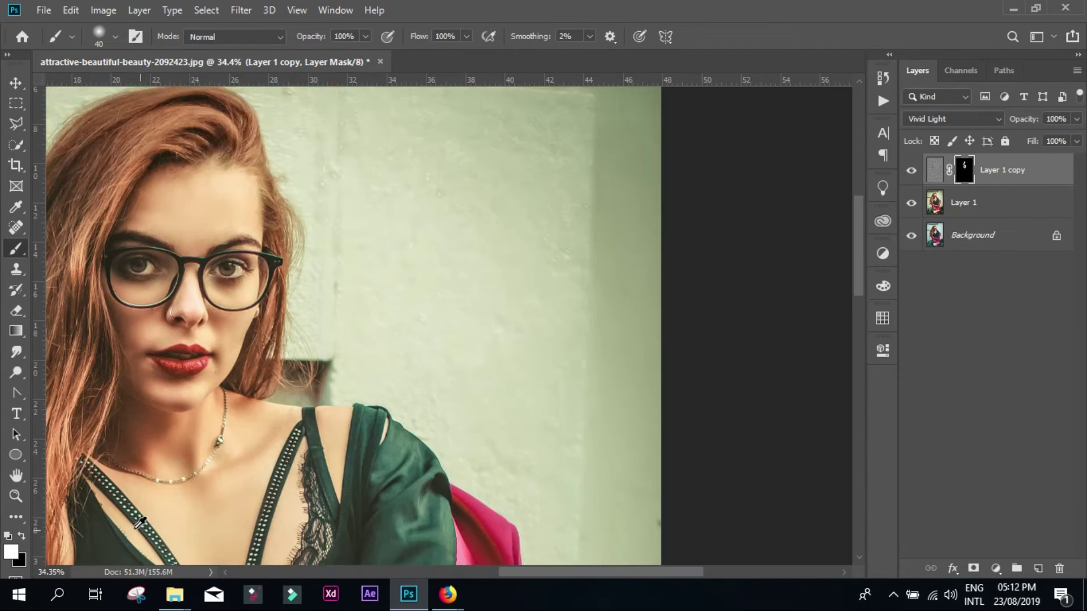
pyautogui.scroll(-3, 382, 461)
pyautogui.hscroll(-4, 383, 461)
pyautogui.scroll(4, 383, 461)
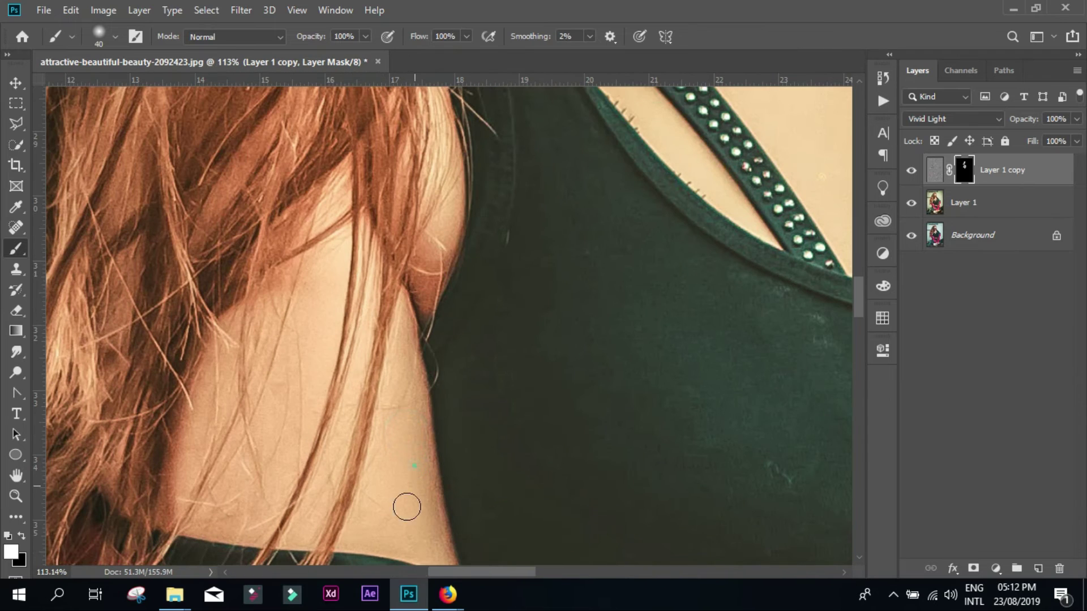
pyautogui.click(245, 456)
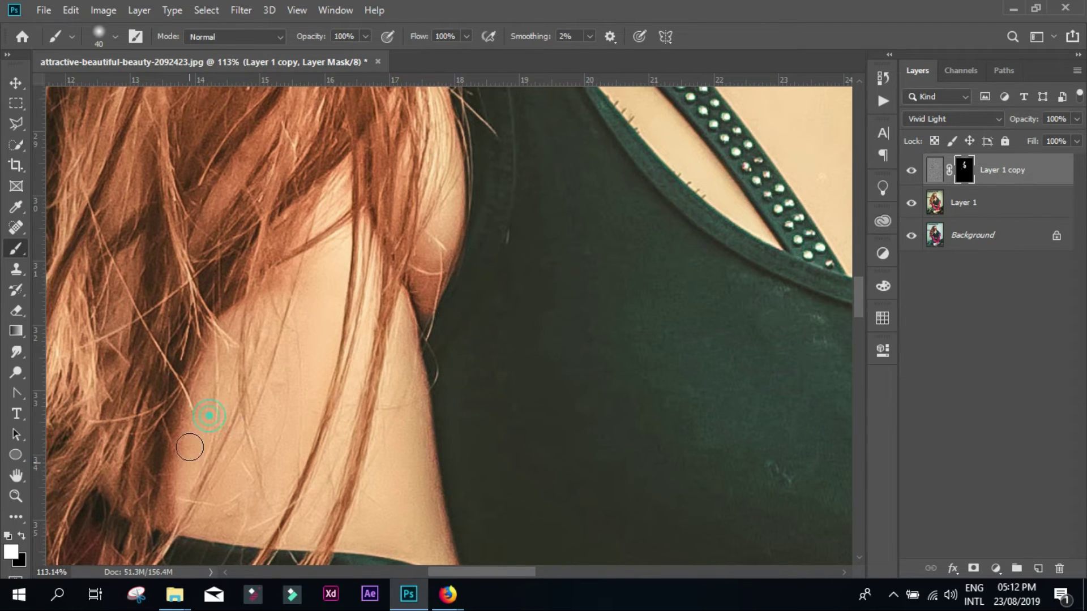
pyautogui.scroll(-2, 575, 419)
# Toggle Layer 1 copy's visibility to compare the portrait before and after smoothing
pyautogui.scroll(-2, 575, 419)
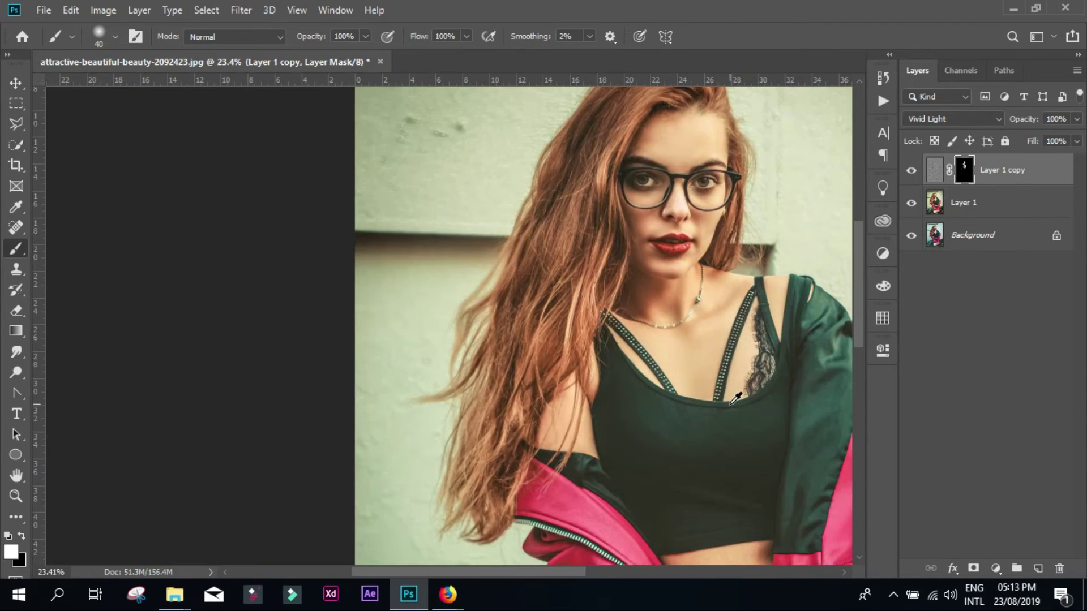
pyautogui.scroll(-1, 788, 190)
pyautogui.scroll(2, 788, 191)
pyautogui.scroll(1, 740, 238)
pyautogui.click(911, 170)
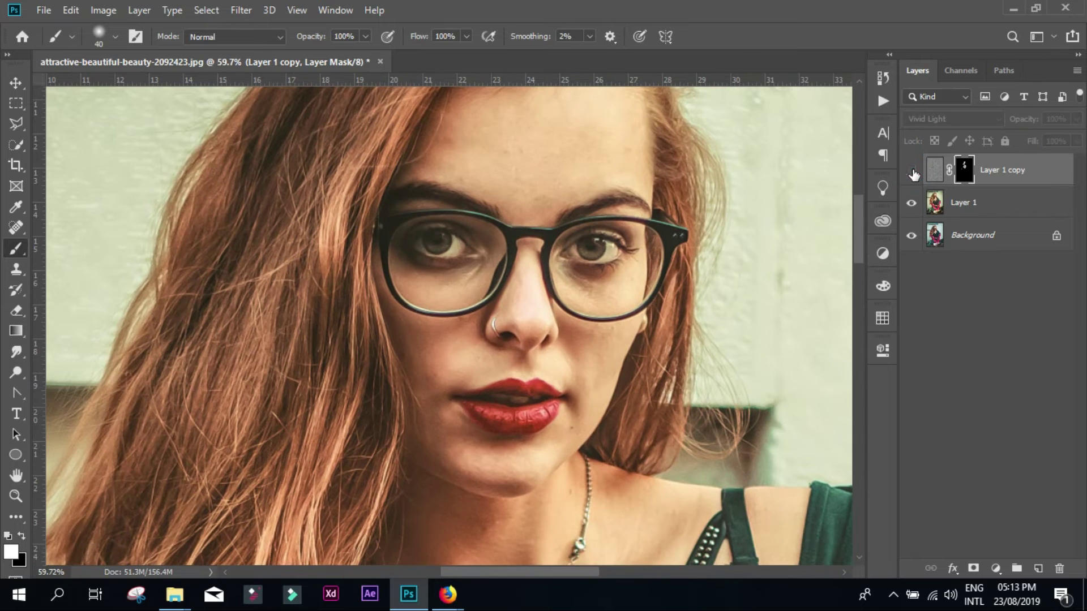
pyautogui.click(911, 171)
pyautogui.scroll(2, 651, 215)
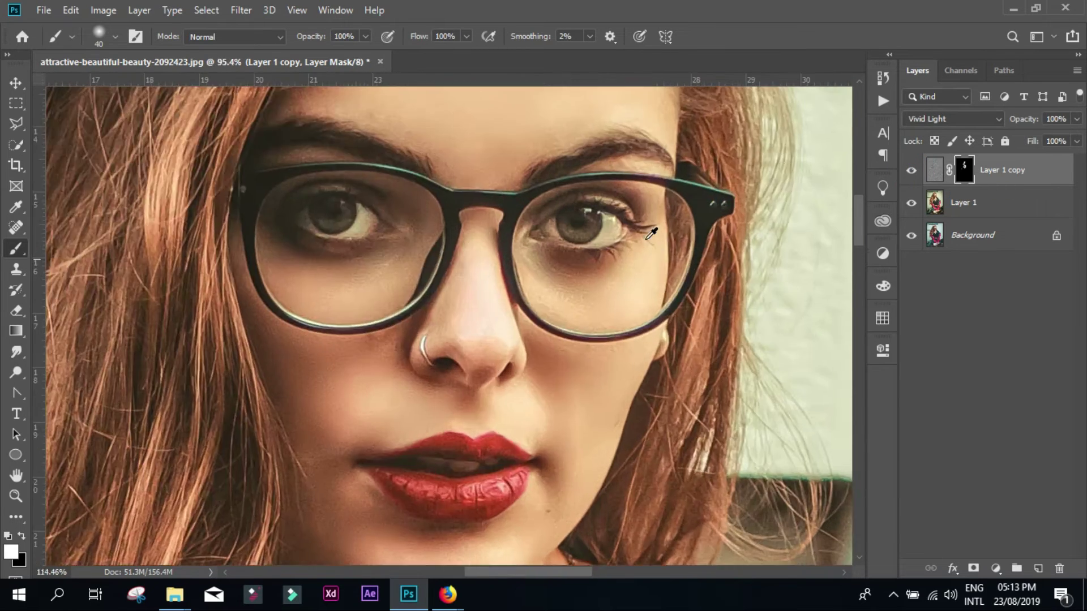
pyautogui.scroll(2, 651, 216)
pyautogui.scroll(-1, 656, 210)
# Lower Layer 1 copy's Fill to 89% and compare the result against the original
pyautogui.click(1032, 142)
pyautogui.moveTo(1031, 144); pyautogui.dragTo(1025, 146)
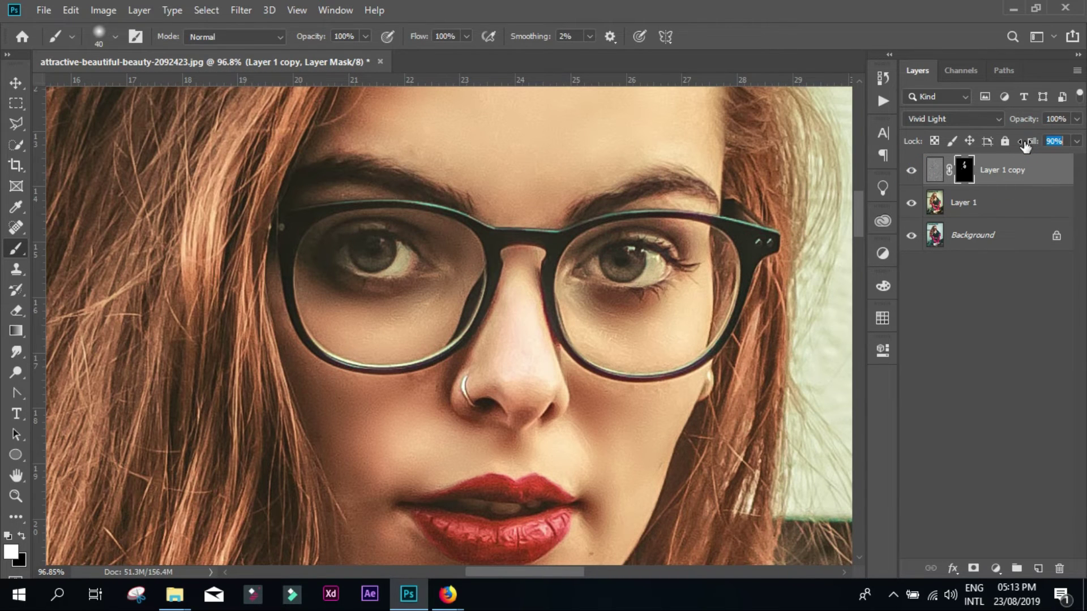
pyautogui.click(912, 171)
pyautogui.scroll(-3, 546, 337)
pyautogui.scroll(1, 546, 337)
pyautogui.scroll(1, 546, 337)
pyautogui.scroll(1, 546, 337)
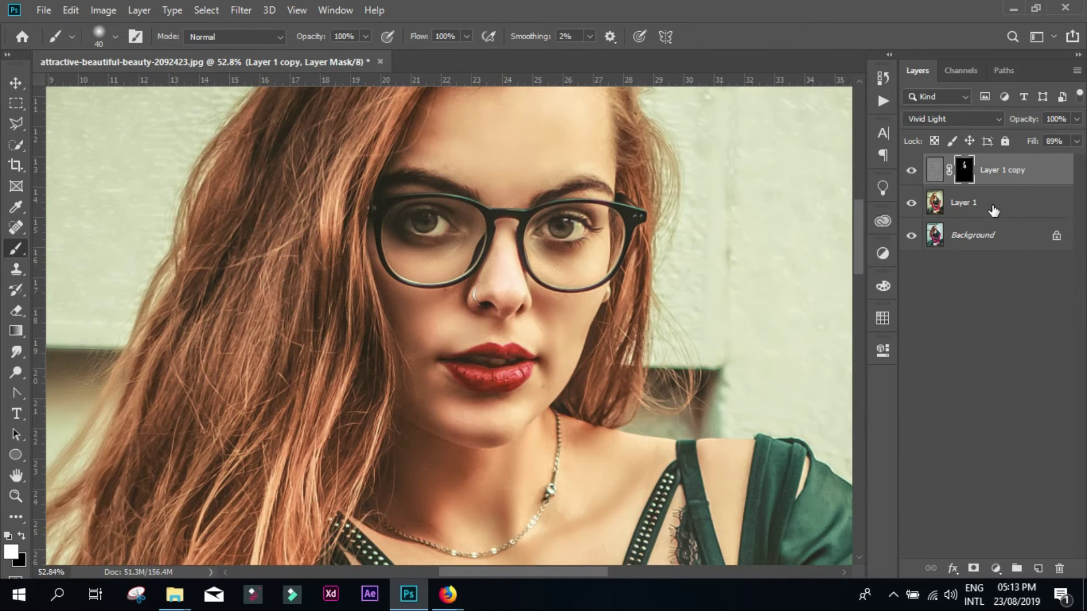
pyautogui.rightClick(994, 211)
# Merge the smoothing layer down into Layer 1 copy and check its alignment with the Move tool
pyautogui.click(824, 468)
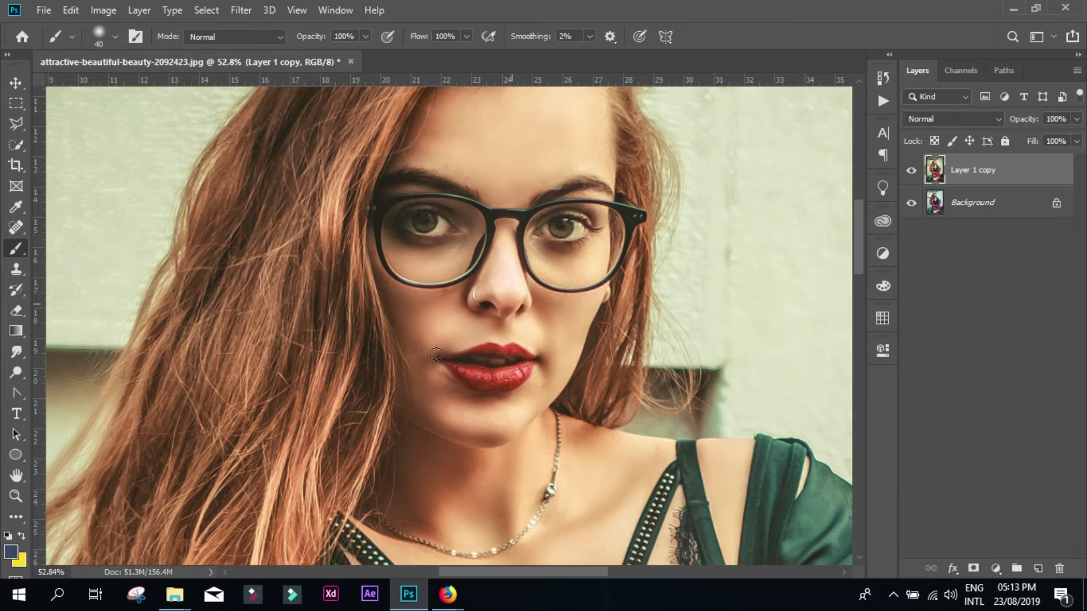
pyautogui.scroll(-3, 436, 354)
pyautogui.scroll(2, 435, 354)
pyautogui.click(16, 82)
pyautogui.click(398, 344)
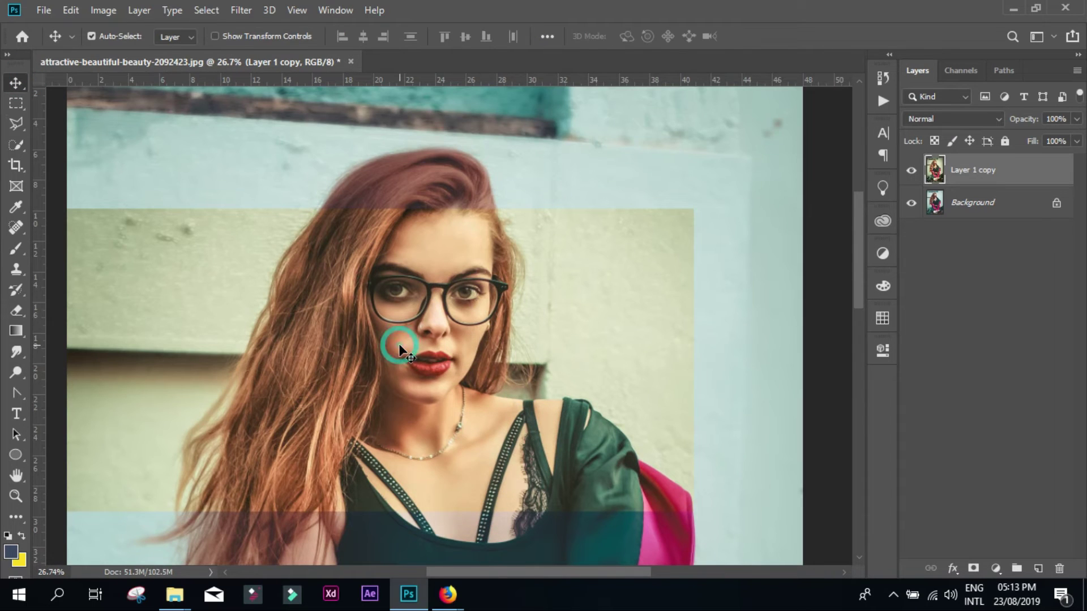
pyautogui.scroll(2, 399, 344)
pyautogui.moveTo(399, 344); pyautogui.dragTo(447, 319)
pyautogui.scroll(-2, 859, 261)
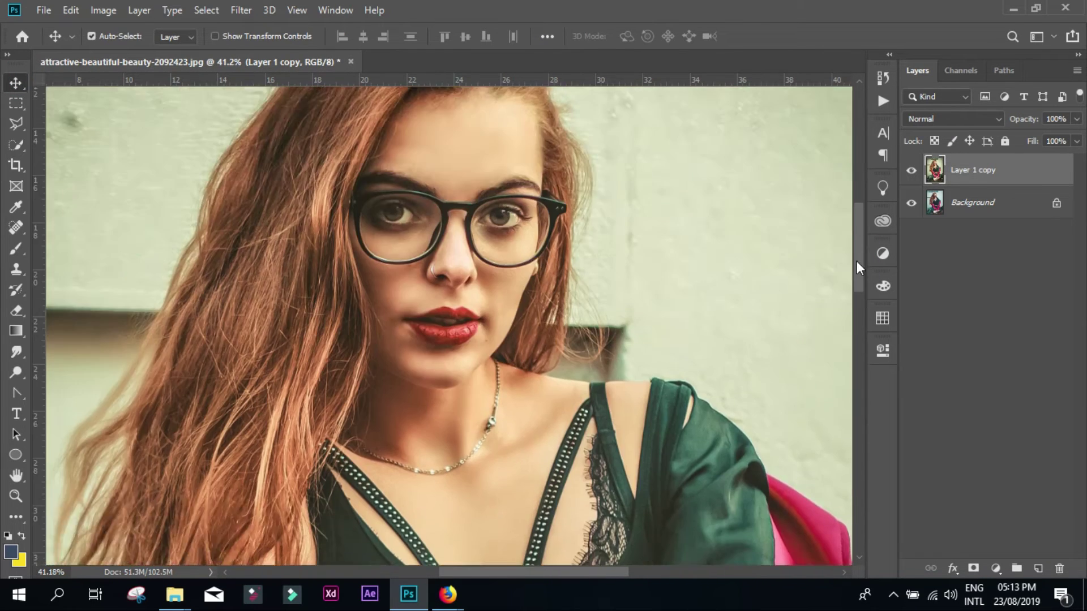
pyautogui.moveTo(857, 266); pyautogui.dragTo(854, 213)
# Compare the retouched layer against the original, then duplicate it as Layer 1 copy 2
pyautogui.click(912, 170)
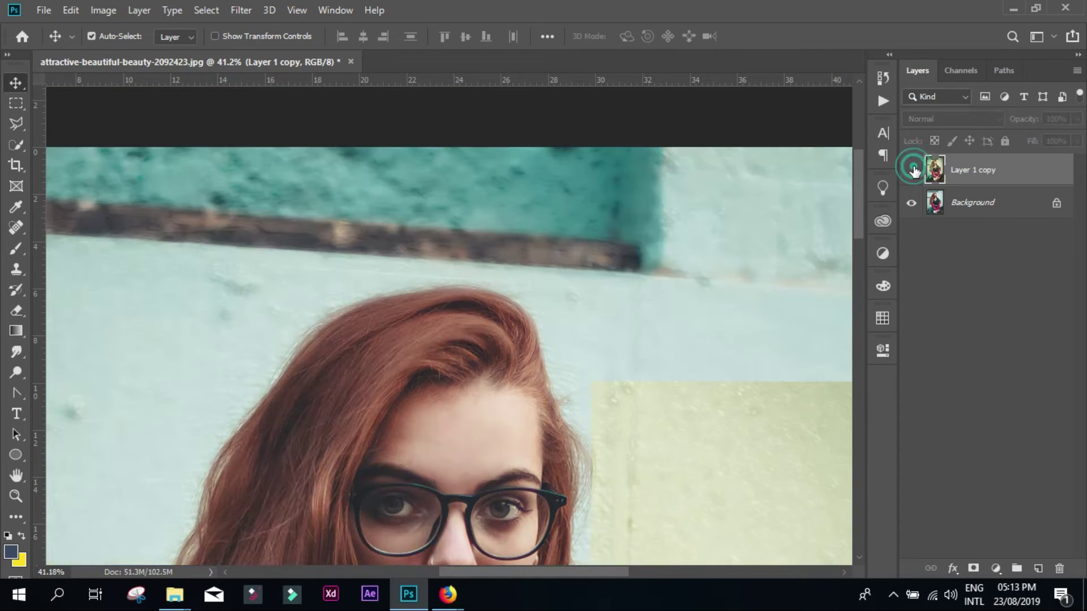
pyautogui.scroll(-3, 442, 431)
pyautogui.scroll(1, 453, 397)
pyautogui.scroll(1, 469, 370)
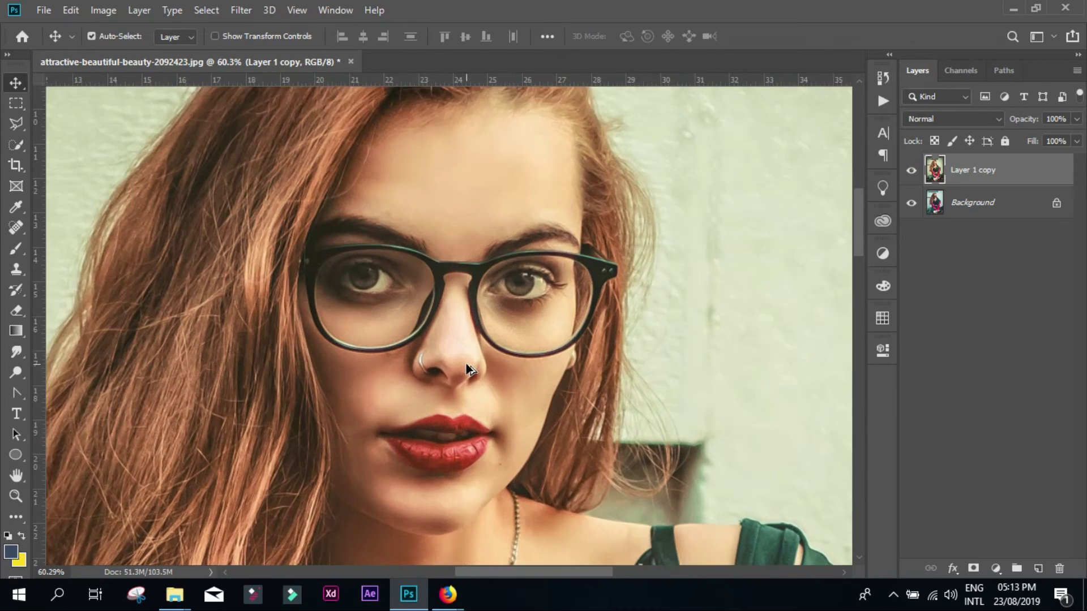
pyautogui.scroll(1, 481, 345)
pyautogui.scroll(1, 505, 320)
pyautogui.hotkey('ctrl', 'j')
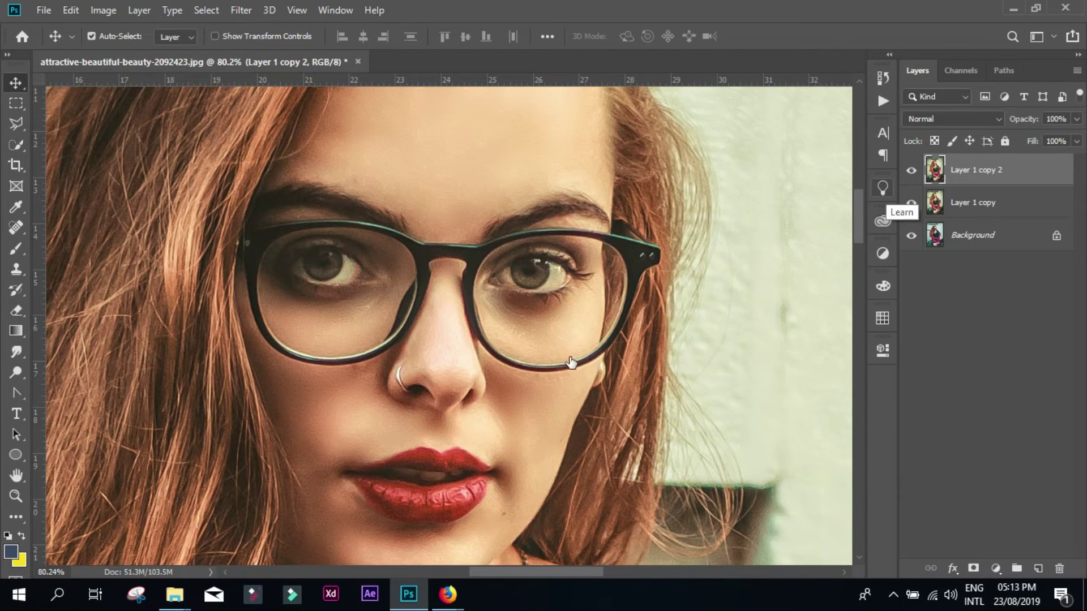
# Apply a Curves adjustment to Layer 1 copy 2, lifting the RGB curve upward with a second low point
pyautogui.click(103, 9)
pyautogui.moveTo(113, 28)
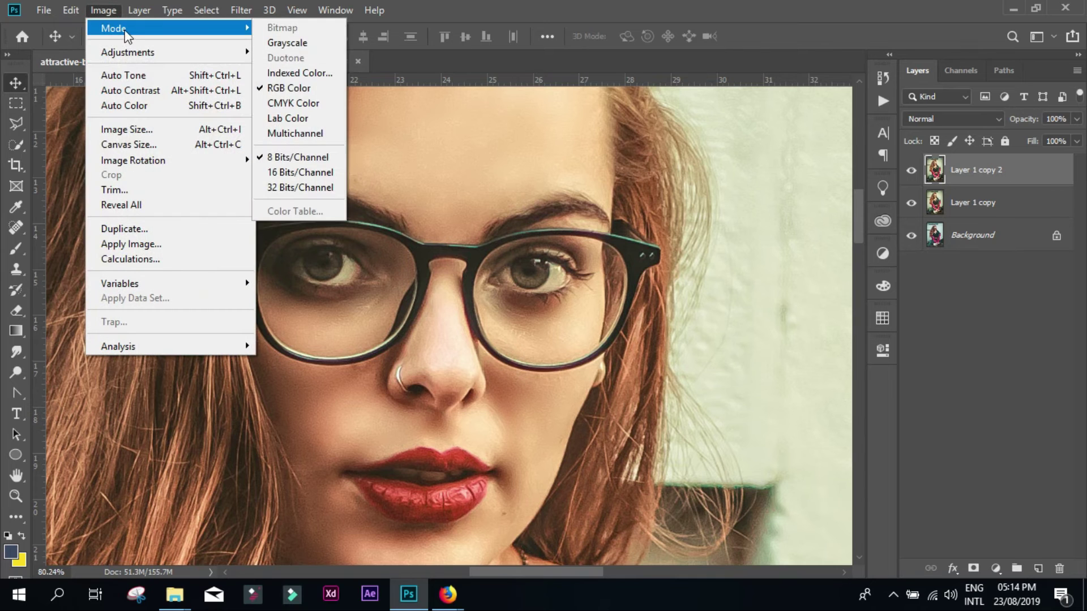
pyautogui.click(284, 82)
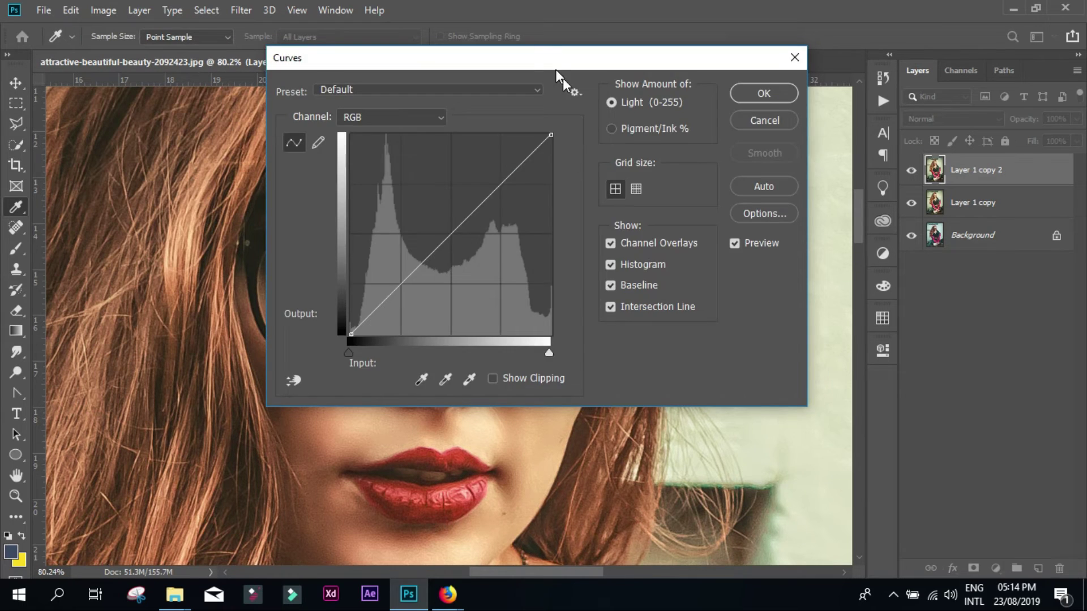
pyautogui.moveTo(396, 59); pyautogui.dragTo(682, 341)
pyautogui.moveTo(786, 469); pyautogui.dragTo(782, 450)
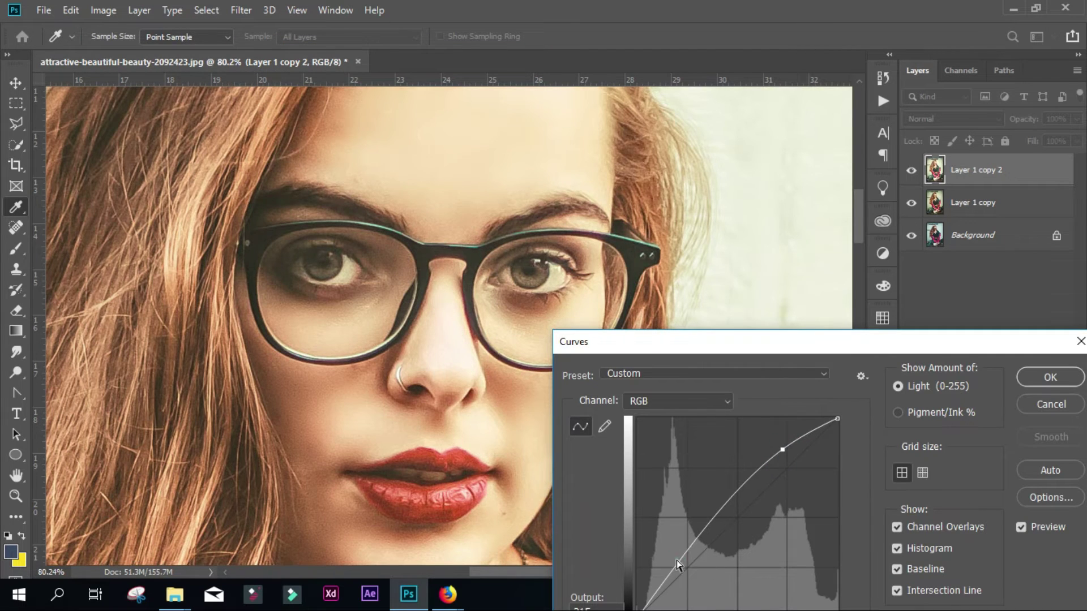
pyautogui.moveTo(677, 568); pyautogui.dragTo(676, 559)
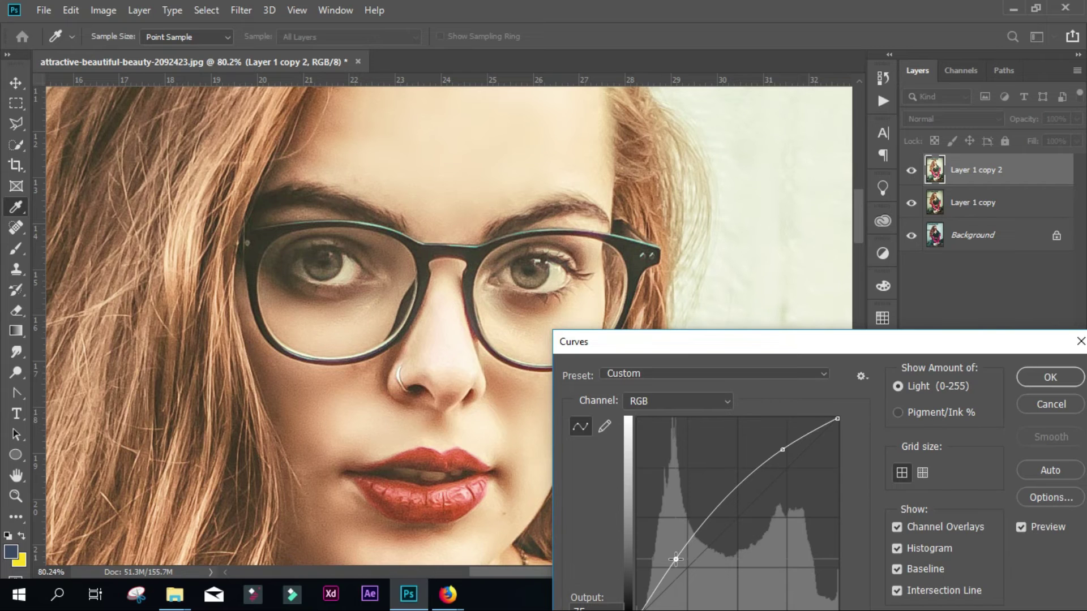
pyautogui.click(1050, 377)
# Hide Layer 1 copy 2 behind a black mask and set up a white 9 px brush
pyautogui.press('v')
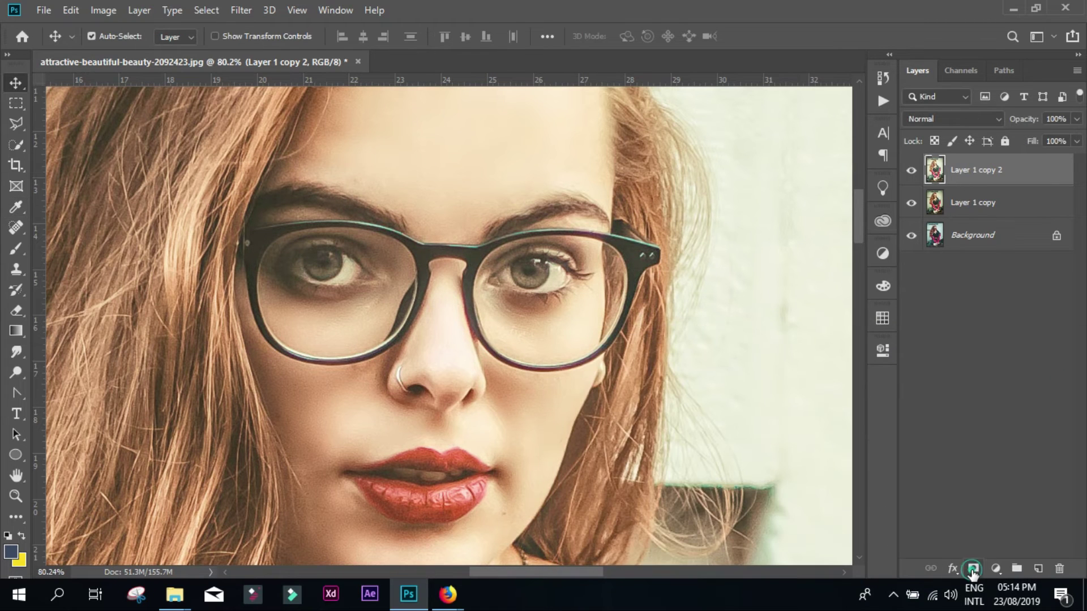
pyautogui.keyDown('alt'); pyautogui.click(972, 568); pyautogui.keyUp('alt')
pyautogui.scroll(3, 499, 308)
pyautogui.scroll(3, 500, 308)
pyautogui.press('b')
pyautogui.press('d')
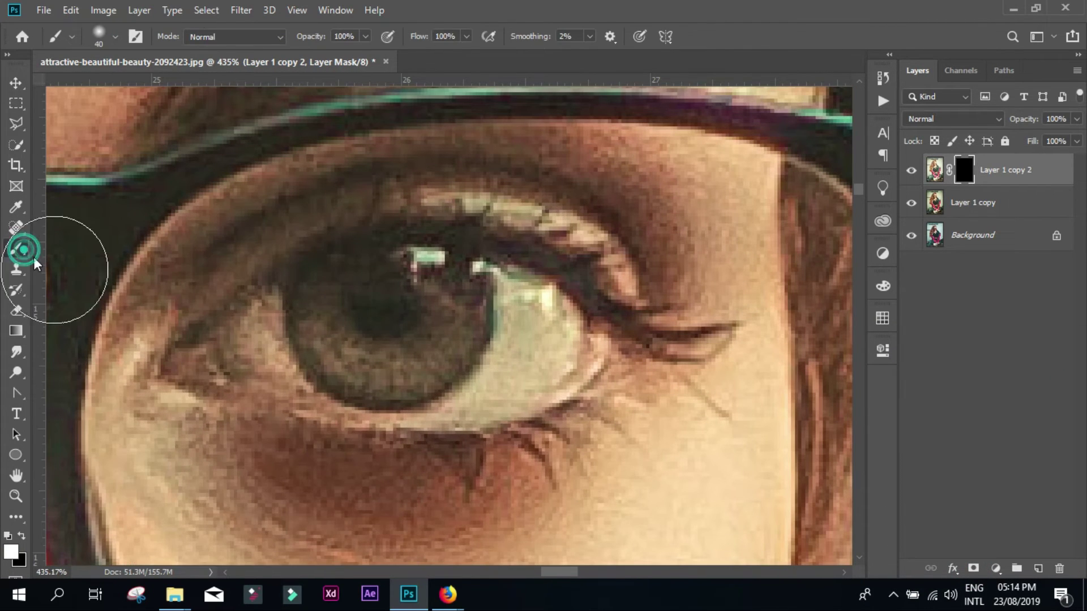
pyautogui.rightClick(34, 264)
pyautogui.moveTo(192, 242); pyautogui.dragTo(167, 241)
pyautogui.press('Return')
pyautogui.rightClick(447, 326)
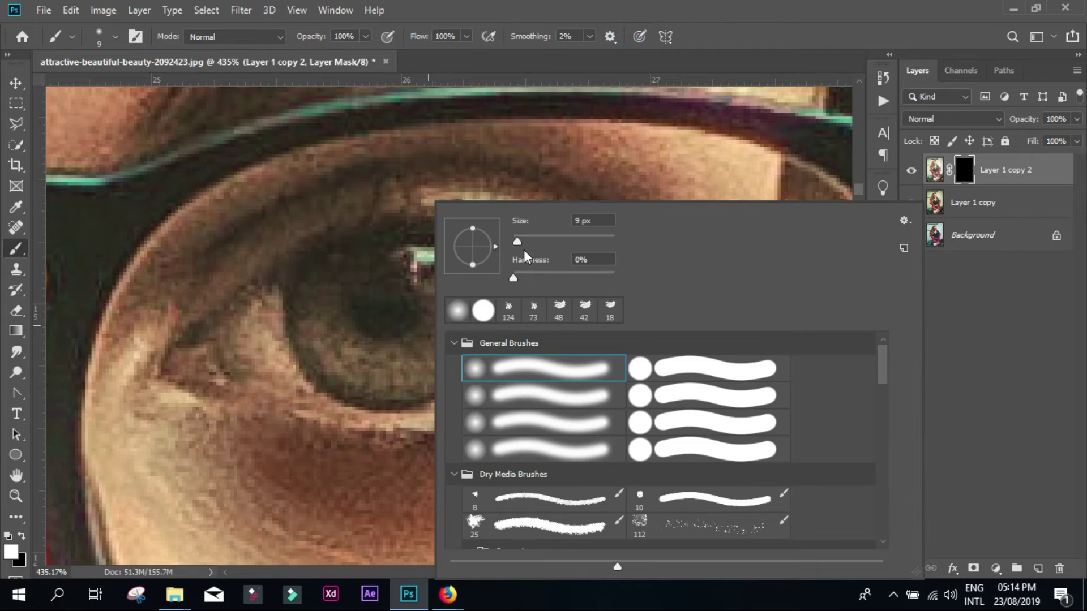
pyautogui.press('Return')
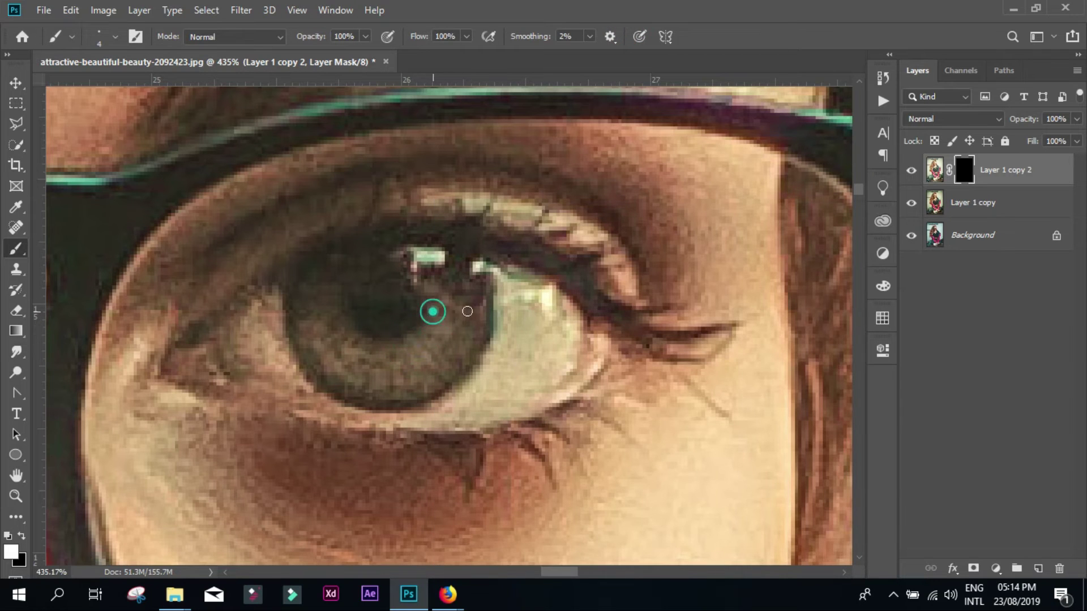
# Paint brightness into the iris below the pupil, switching to a 10 px brush midway
pyautogui.moveTo(313, 322); pyautogui.dragTo(391, 368)
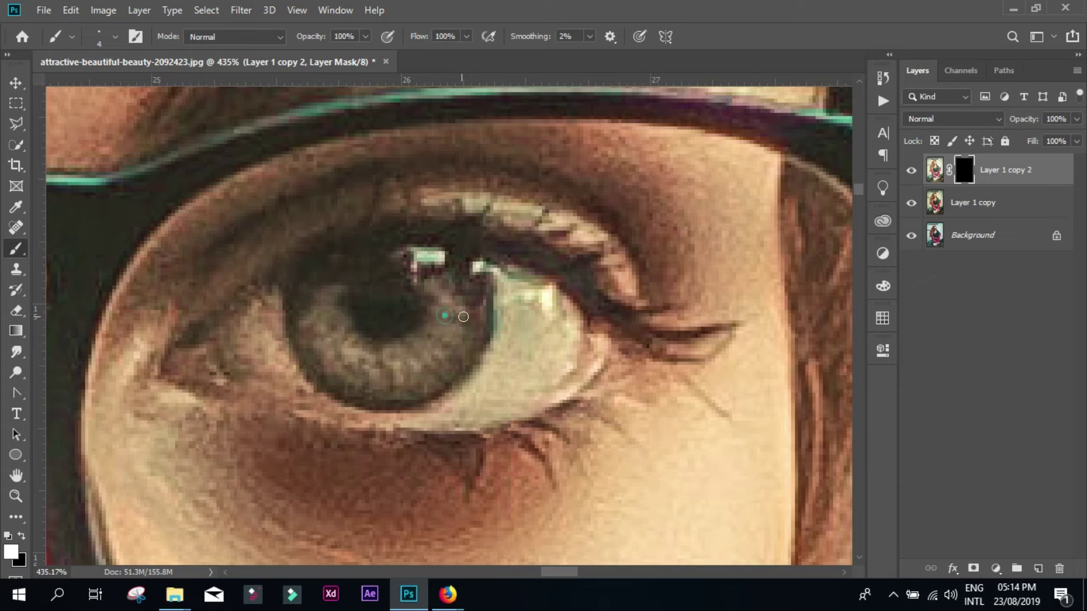
pyautogui.moveTo(425, 291)
pyautogui.mouseDown()
pyautogui.moveTo(384, 339)
pyautogui.moveTo(328, 279)
pyautogui.mouseUp()
pyautogui.rightClick(433, 334)
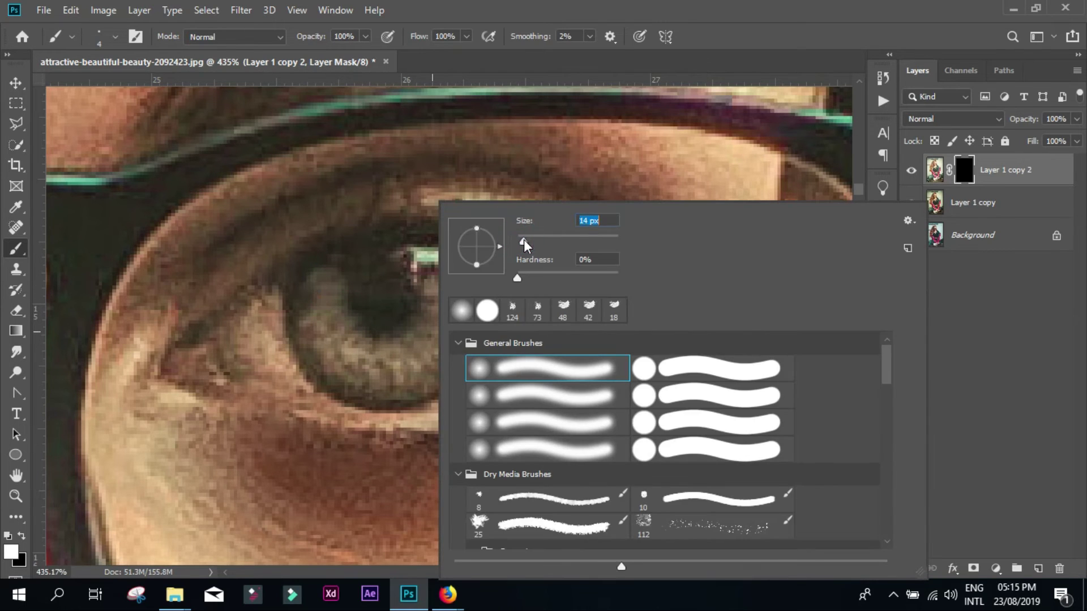
pyautogui.moveTo(523, 241); pyautogui.dragTo(514, 241)
pyautogui.click(427, 359)
pyautogui.moveTo(427, 359); pyautogui.dragTo(466, 299)
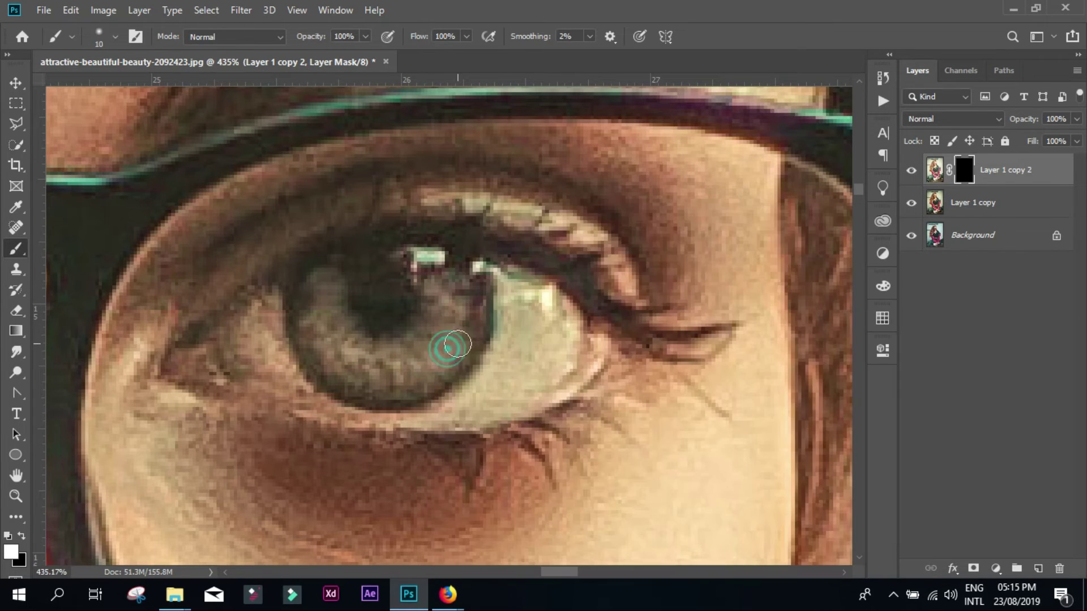
pyautogui.moveTo(376, 381); pyautogui.dragTo(304, 311)
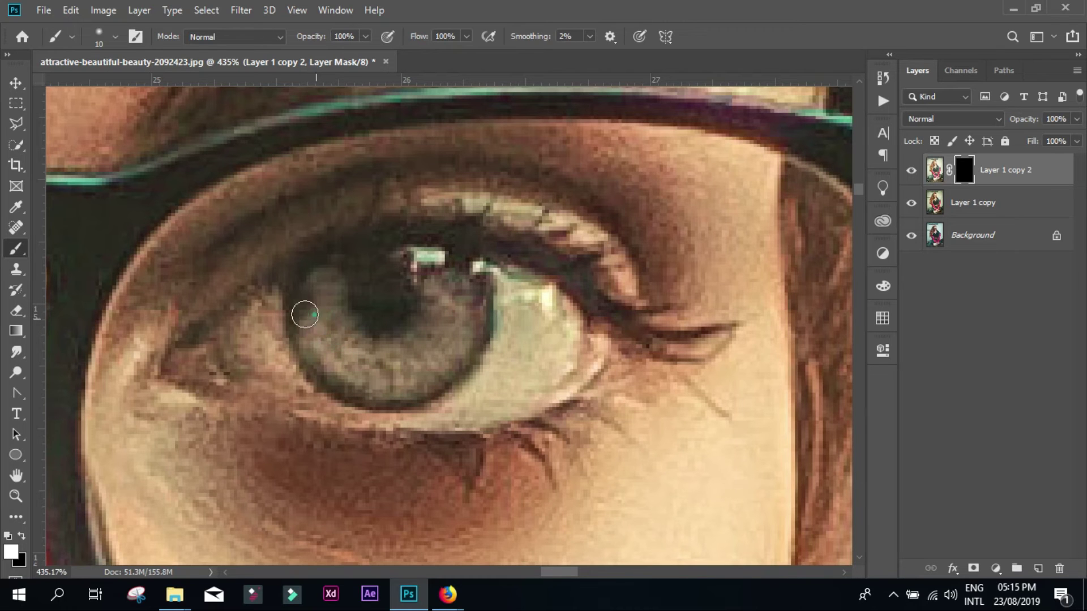
# With a 4 px brush, brighten the iris across its upper-left area
pyautogui.scroll(-3, 465, 310)
pyautogui.scroll(2, 369, 310)
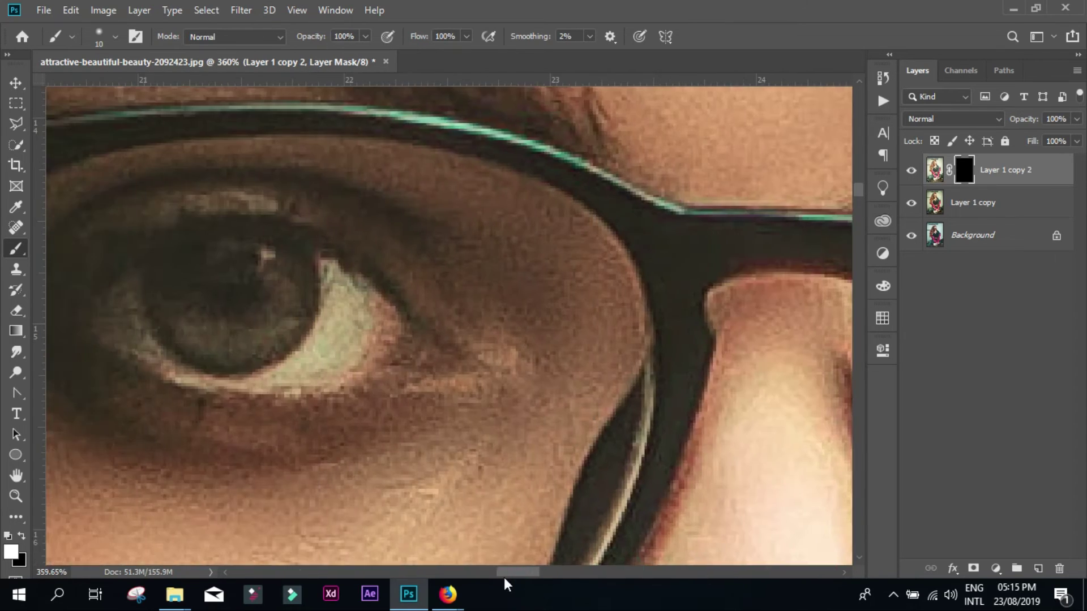
pyautogui.rightClick(368, 310)
pyautogui.click(364, 310)
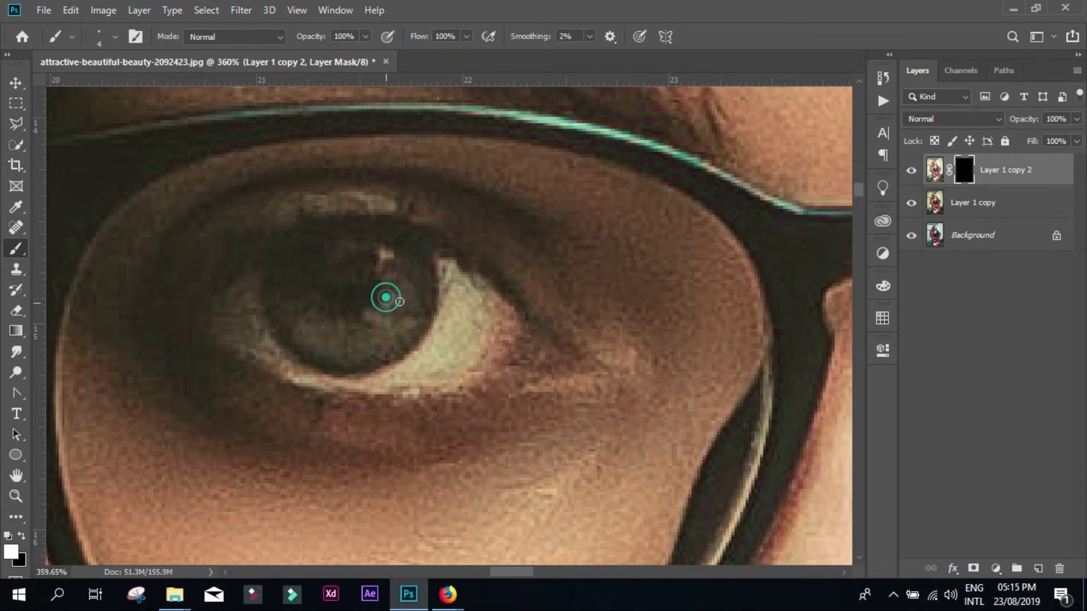
pyautogui.moveTo(345, 321)
pyautogui.mouseDown()
pyautogui.moveTo(308, 303)
pyautogui.moveTo(415, 272)
pyautogui.mouseUp()
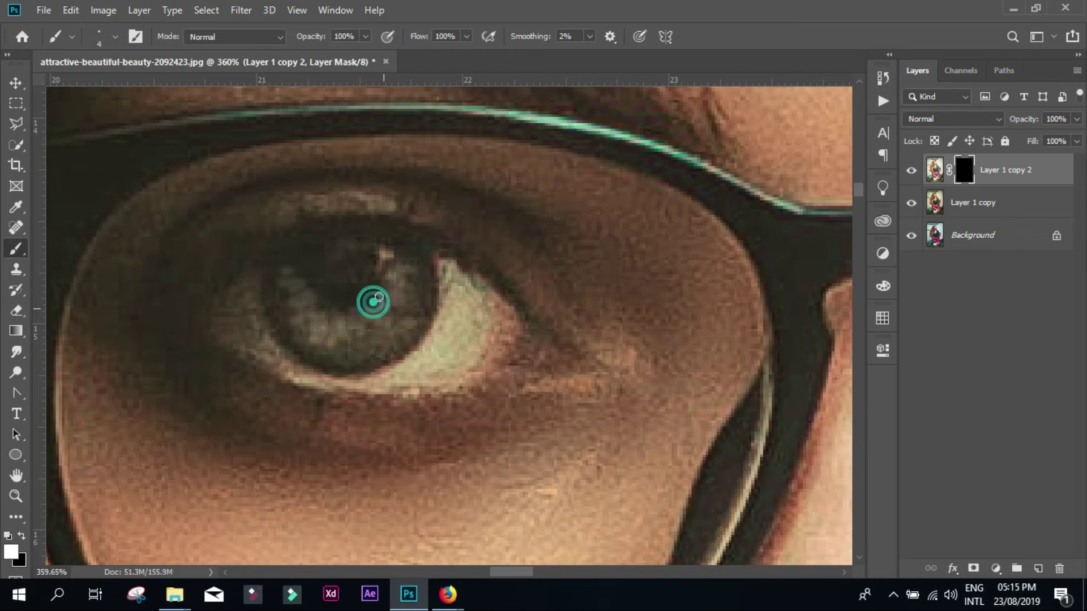
pyautogui.moveTo(363, 319); pyautogui.dragTo(379, 341)
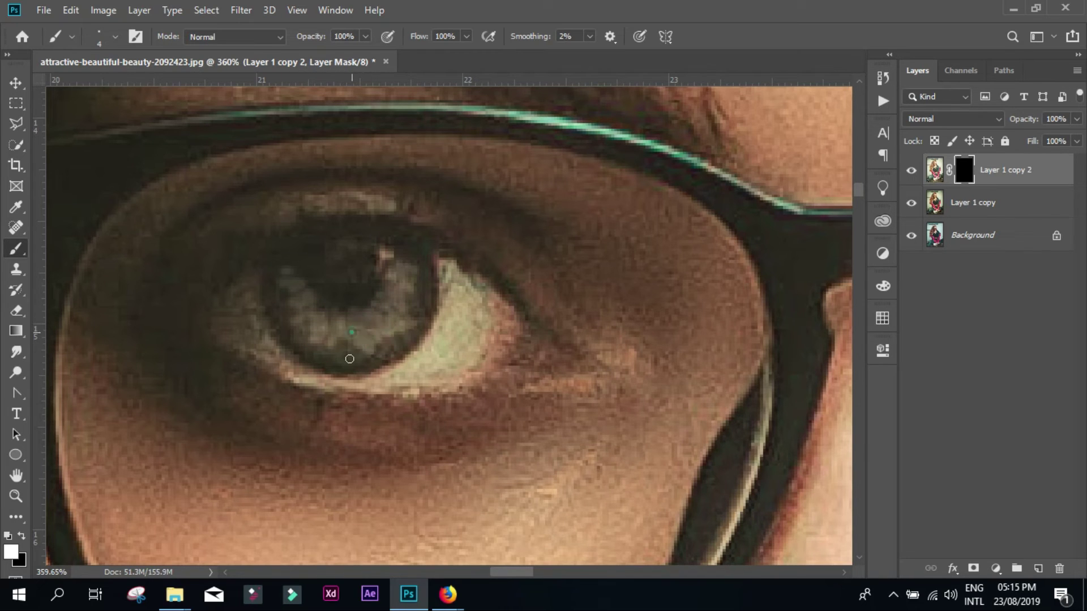
# Return to a 9 px brush and brighten the iris's right and lower-left edges
pyautogui.rightClick(364, 300)
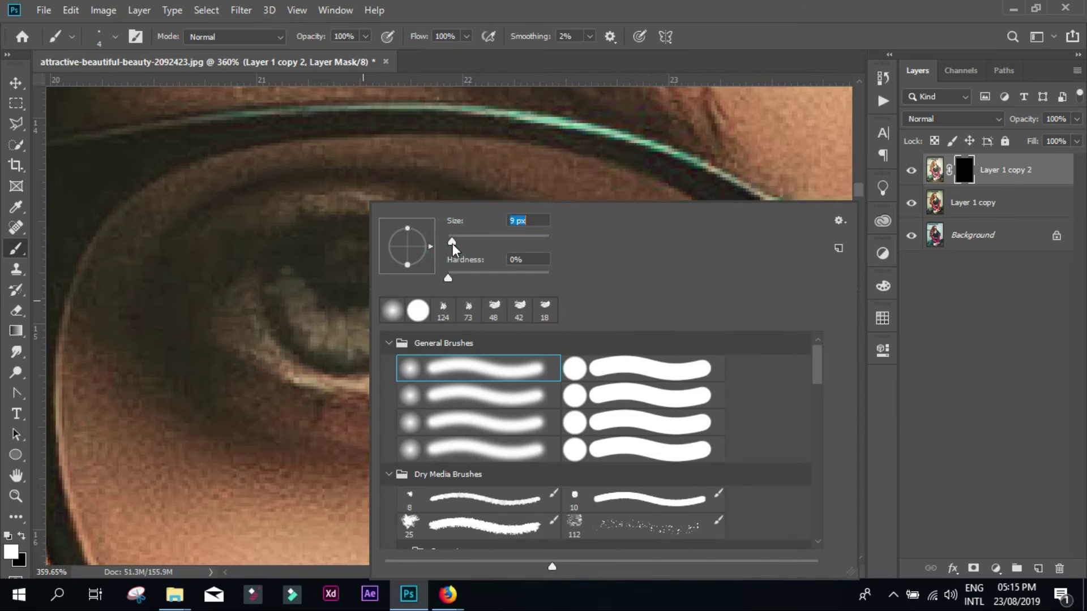
pyautogui.click(352, 339)
pyautogui.moveTo(419, 309); pyautogui.dragTo(408, 280)
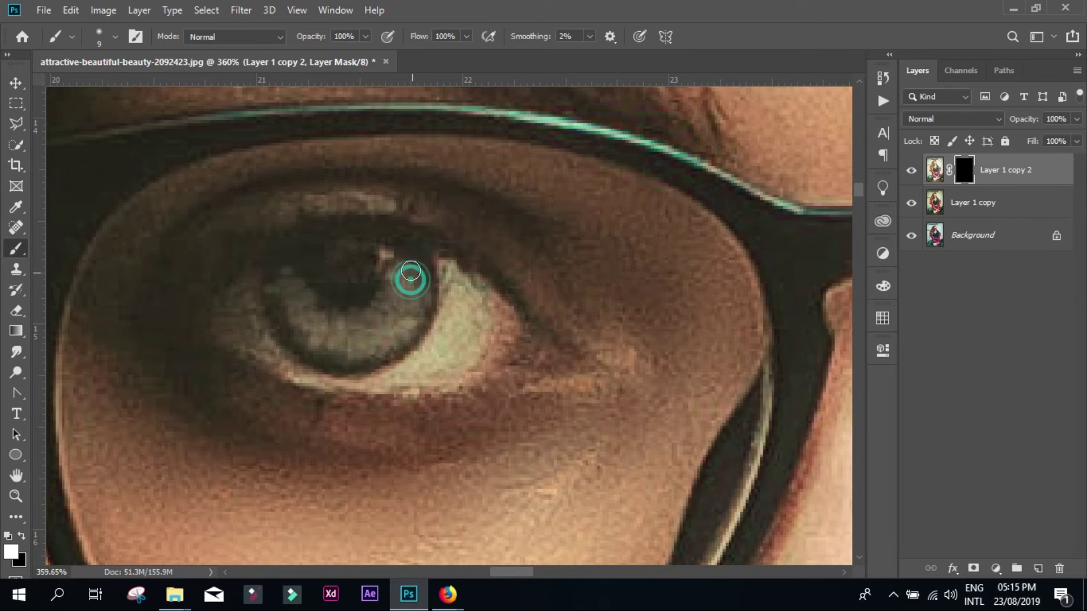
pyautogui.moveTo(290, 291)
pyautogui.mouseDown()
pyautogui.moveTo(308, 344)
pyautogui.moveTo(334, 352)
pyautogui.moveTo(414, 267)
pyautogui.moveTo(372, 304)
pyautogui.moveTo(313, 309)
pyautogui.mouseUp()
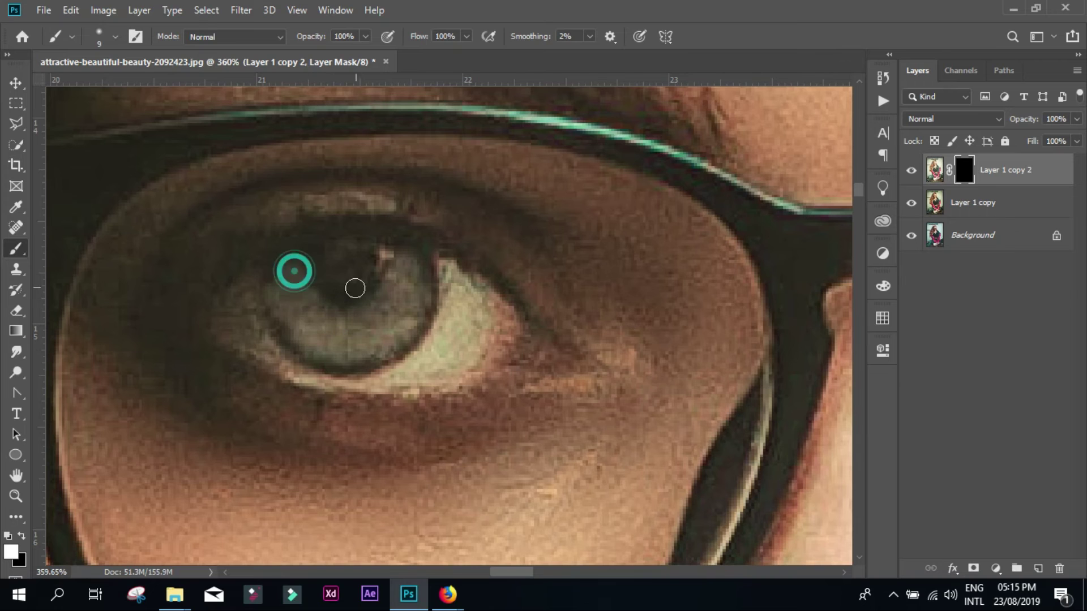
pyautogui.scroll(-3, 444, 346)
pyautogui.moveTo(509, 572); pyautogui.dragTo(521, 583)
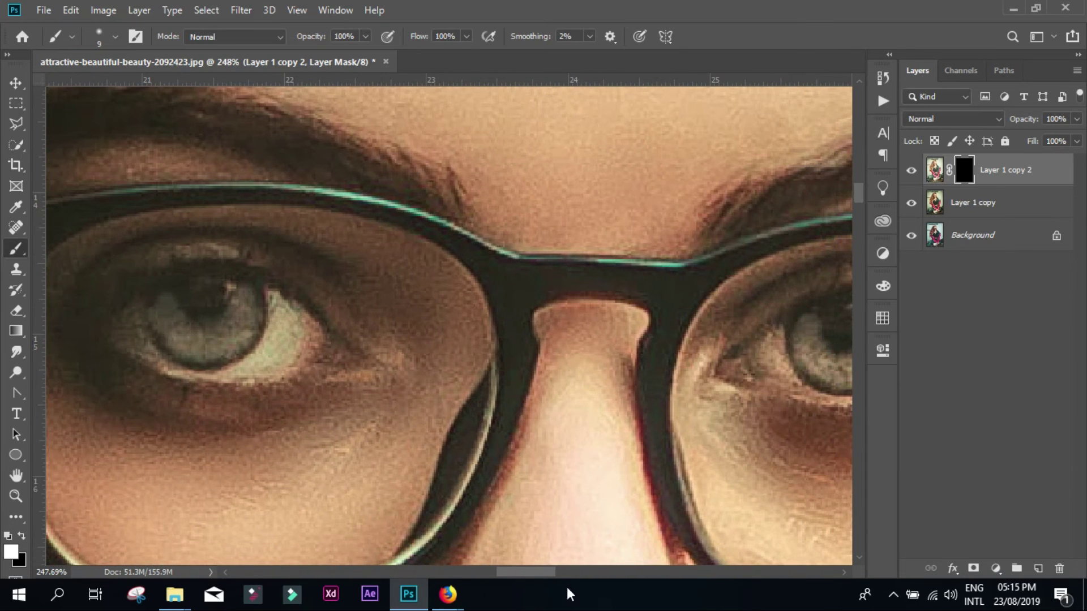
pyautogui.hotkey('ctrl', 'shift', 'alt', 'n')
# Set the foreground colour to white and the brush size to 6 px
pyautogui.press('i')
pyautogui.click(699, 315)
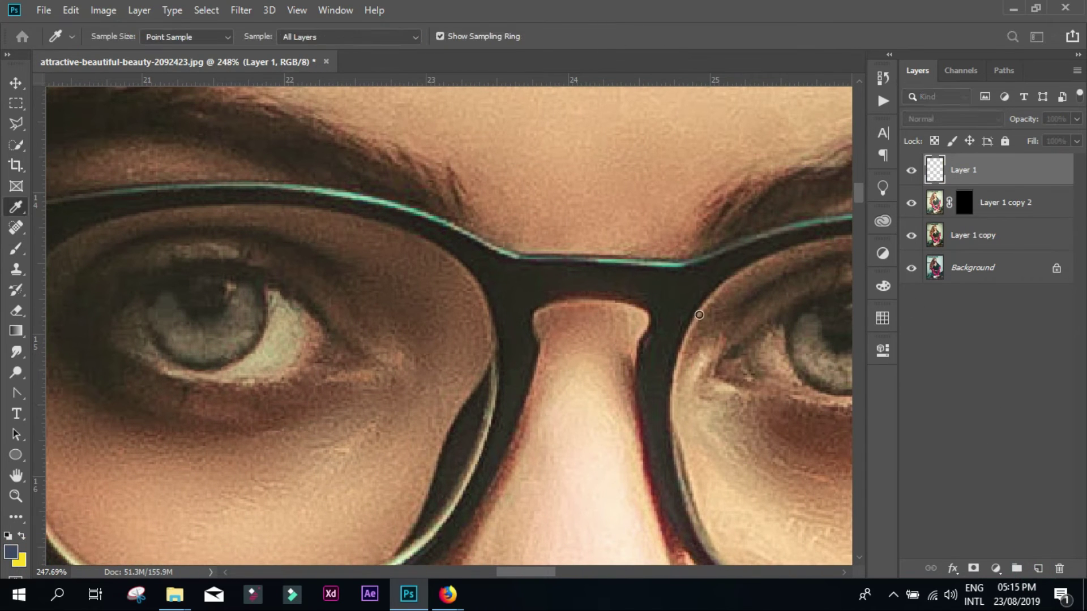
pyautogui.click(10, 551)
pyautogui.moveTo(526, 164); pyautogui.dragTo(498, 213)
pyautogui.click(738, 252)
pyautogui.press('b')
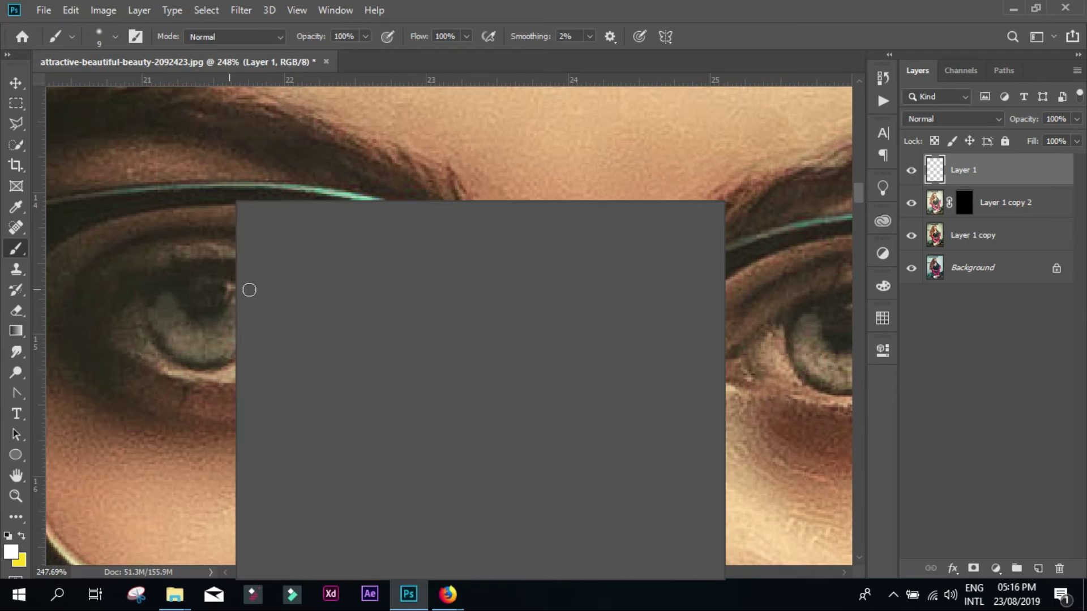
pyautogui.press('Down')
pyautogui.press('Down')
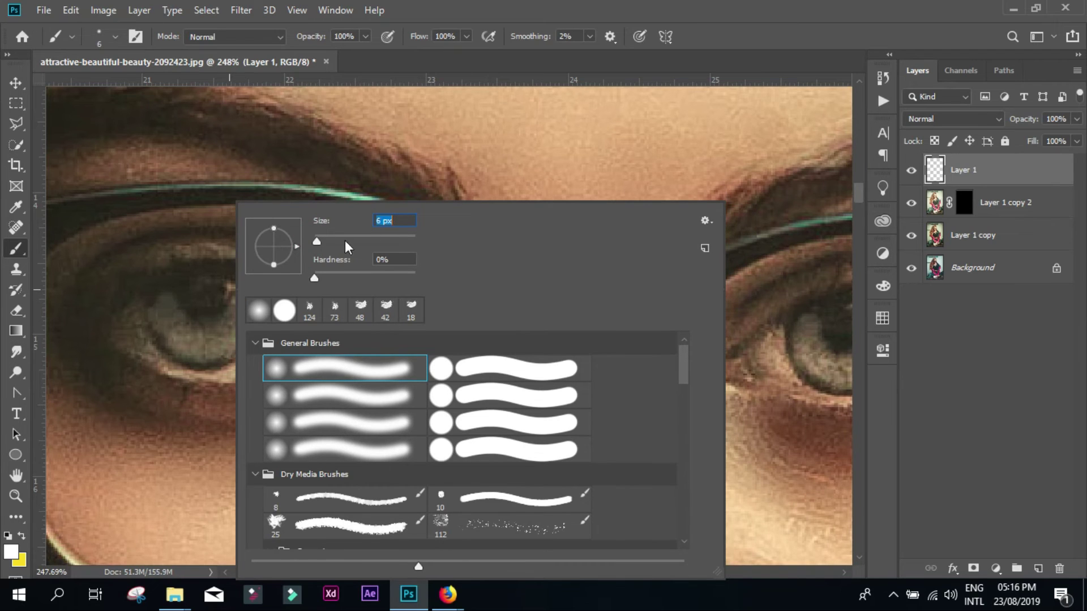
pyautogui.press('Return')
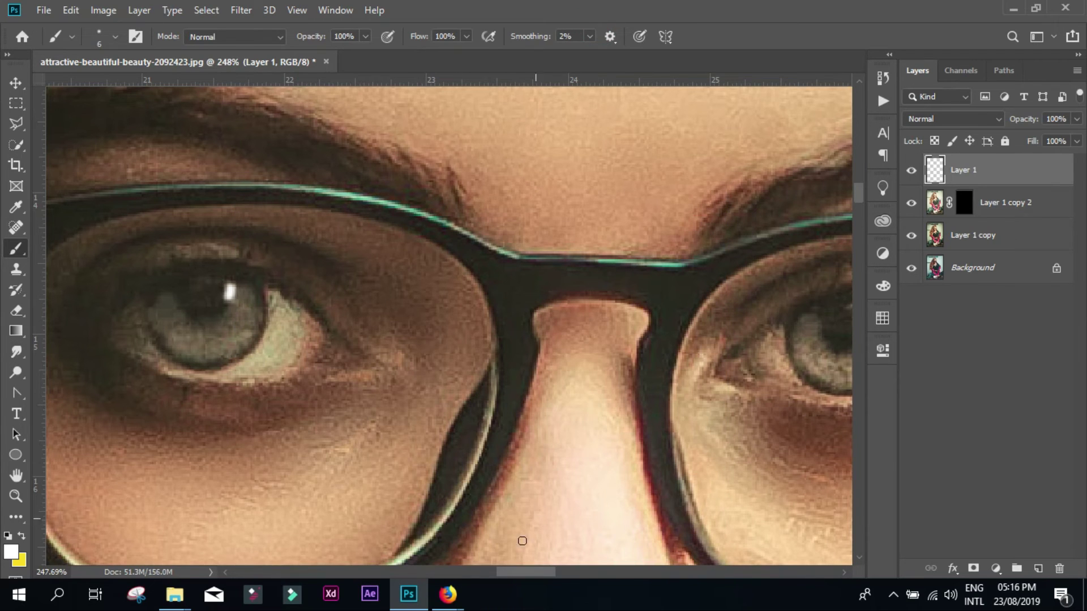
pyautogui.moveTo(525, 572); pyautogui.dragTo(533, 573)
# Dab white catchlights into the eyes and blend Layer 1 with Blend If and 93% fill
pyautogui.click(755, 310)
pyautogui.click(791, 313)
pyautogui.click(1017, 173)
pyautogui.doubleClick(1004, 173)
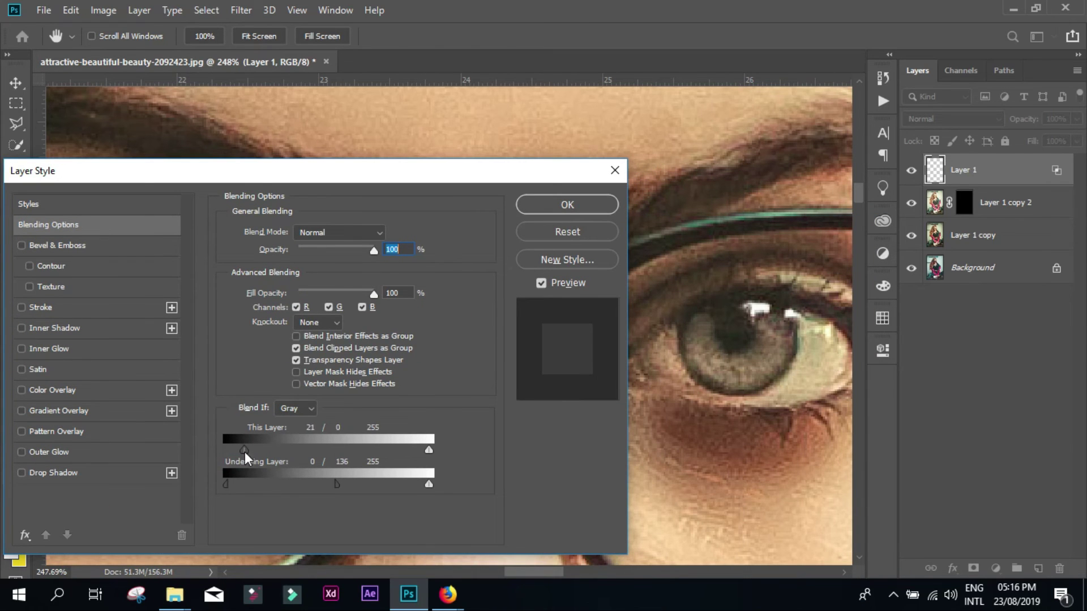
pyautogui.click(581, 210)
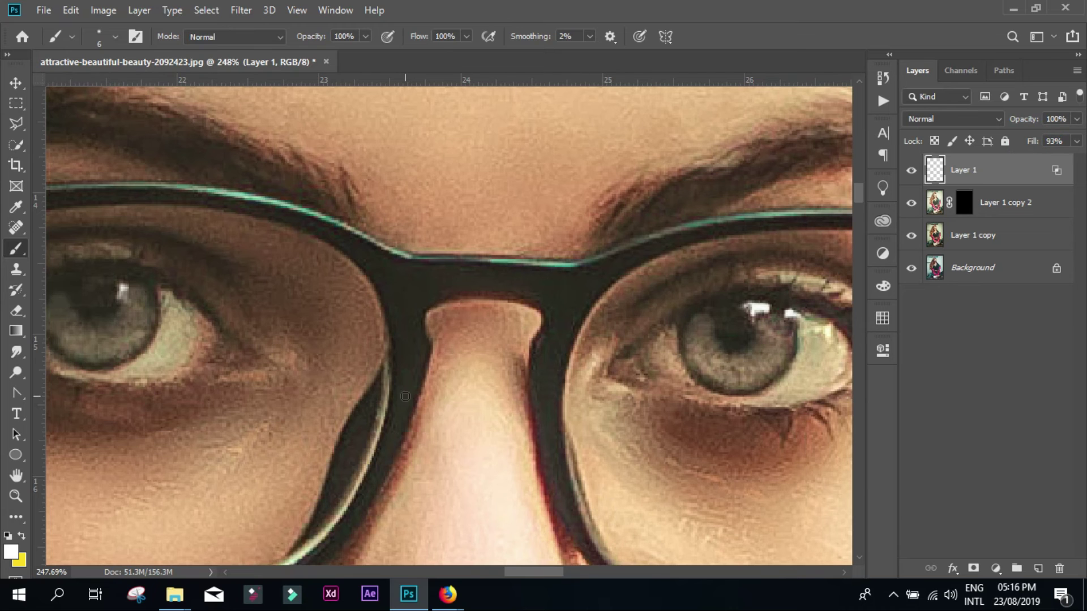
# Group Layer 1 and Layer 1 copy 2 into Group 1, toggling it to compare before and after
pyautogui.scroll(-10, 406, 397)
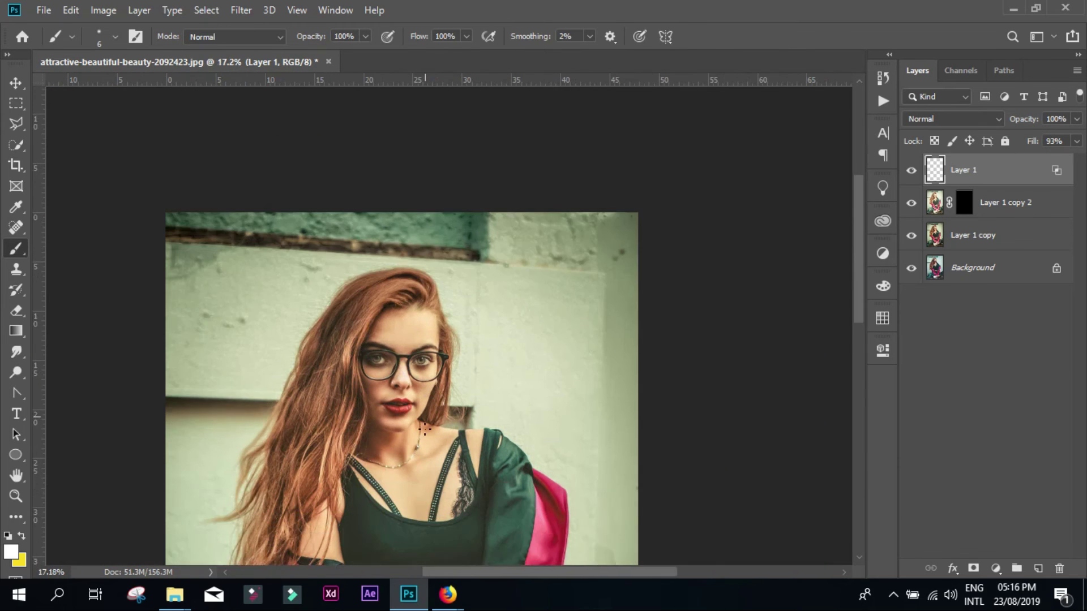
pyautogui.keyDown('ctrl'); pyautogui.click(1009, 203); pyautogui.keyUp('ctrl')
pyautogui.hotkey('ctrl', 'g')
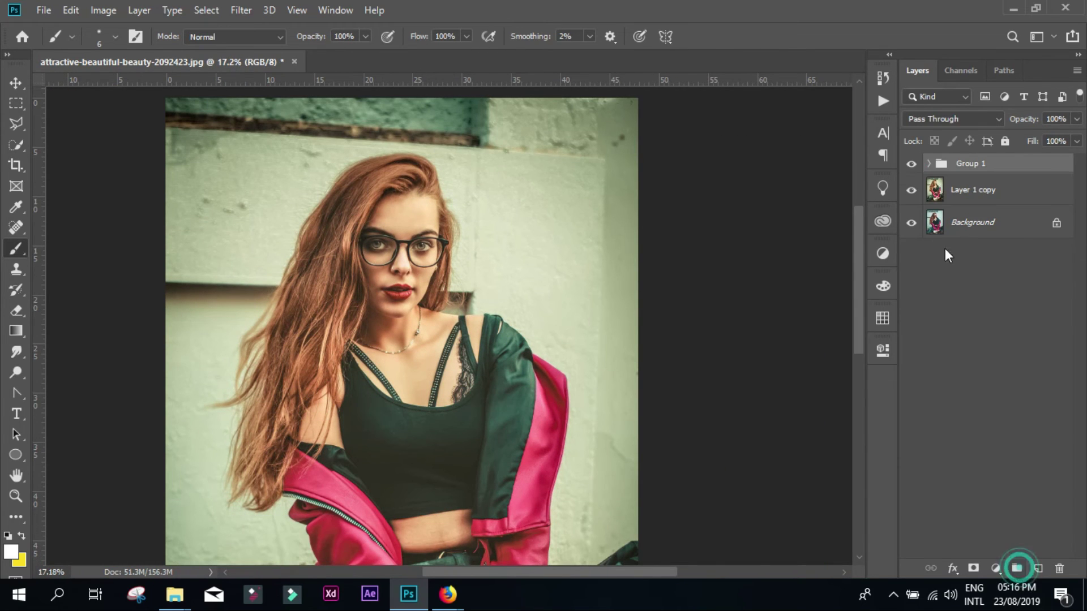
pyautogui.scroll(5, 358, 253)
pyautogui.click(911, 164)
pyautogui.click(911, 164)
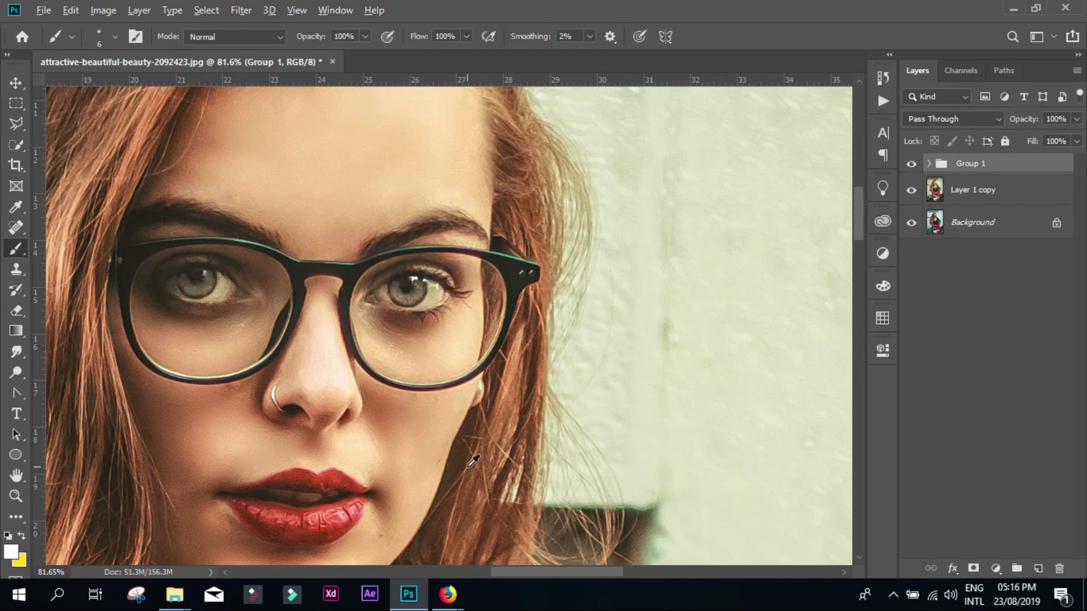
# Group Group 1 with Layer 1 copy into Group 2, toggling its visibility to compare
pyautogui.scroll(-3, 473, 461)
pyautogui.keyDown('ctrl'); pyautogui.click(985, 195); pyautogui.keyUp('ctrl')
pyautogui.hotkey('ctrl', 'g')
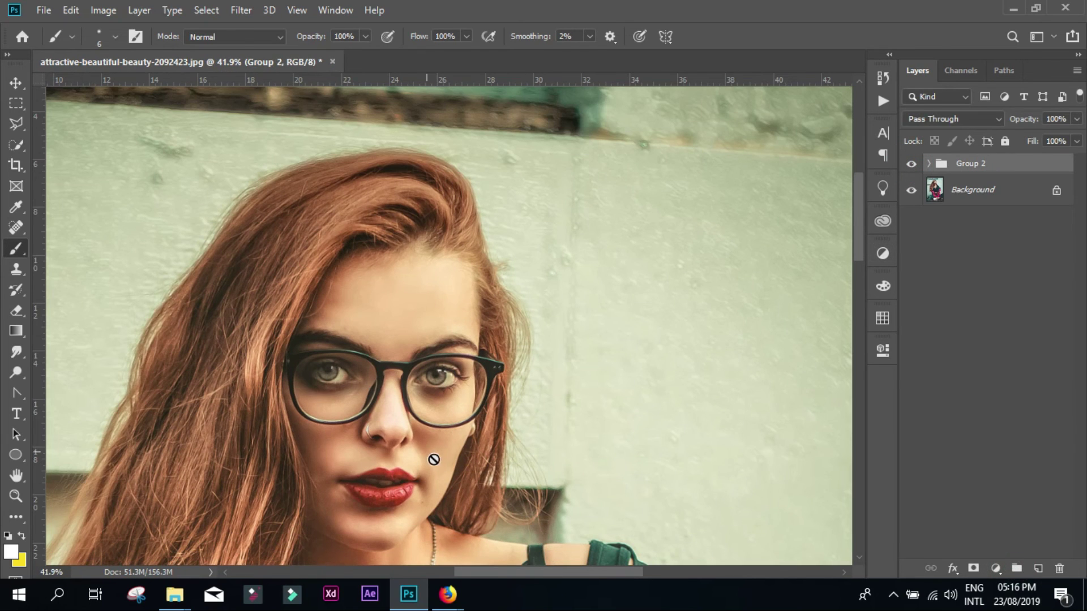
pyautogui.scroll(-3, 433, 459)
pyautogui.click(911, 163)
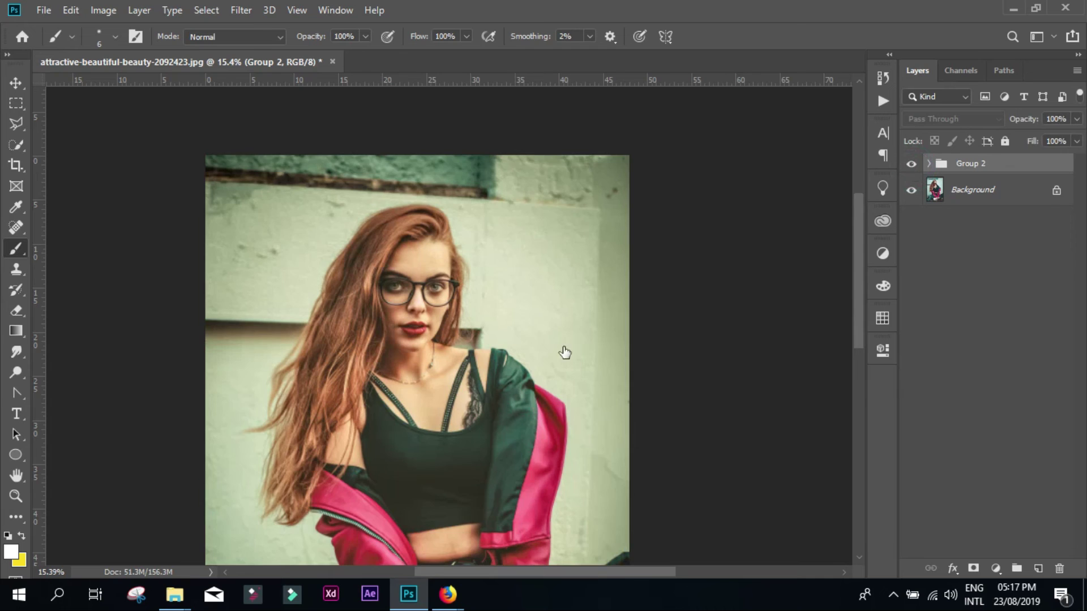
# Scroll around and adjust the view to inspect the finished portrait
pyautogui.scroll(2, 465, 387)
pyautogui.scroll(1, 461, 384)
pyautogui.scroll(1, 453, 397)
pyautogui.scroll(1, 360, 332)
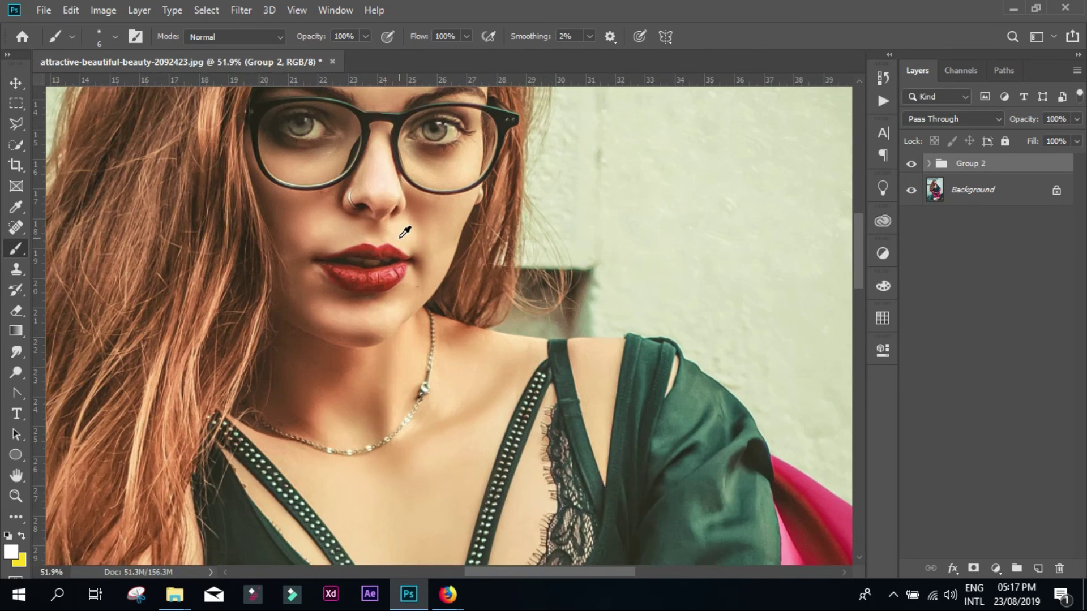
pyautogui.scroll(-1, 404, 232)
pyautogui.scroll(-1, 404, 232)
pyautogui.click(506, 572)
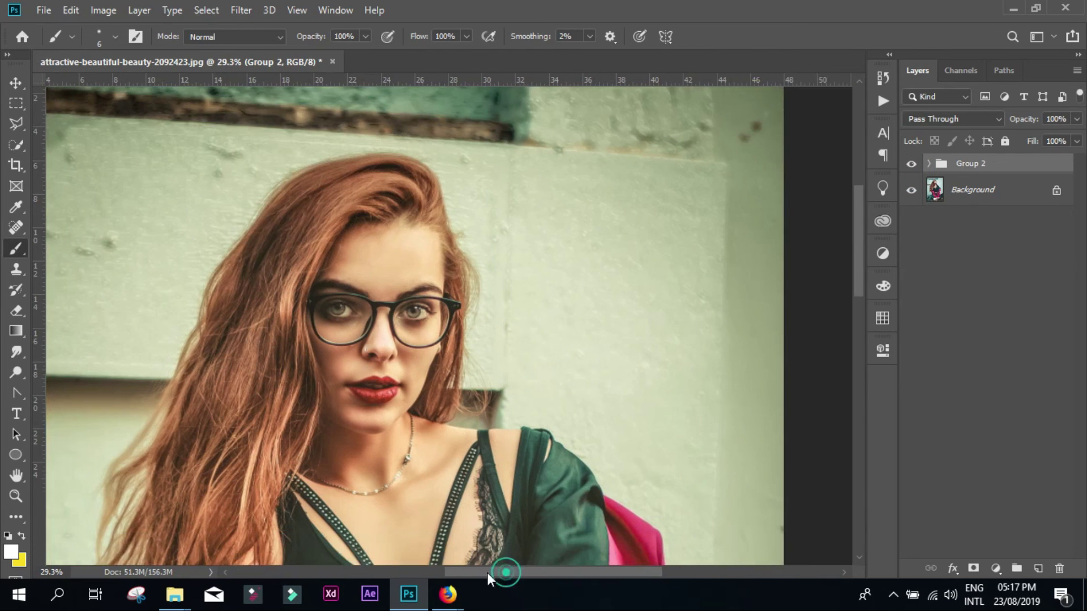
pyautogui.moveTo(488, 577); pyautogui.dragTo(462, 577)
pyautogui.scroll(-2, 453, 474)
pyautogui.scroll(1, 577, 267)
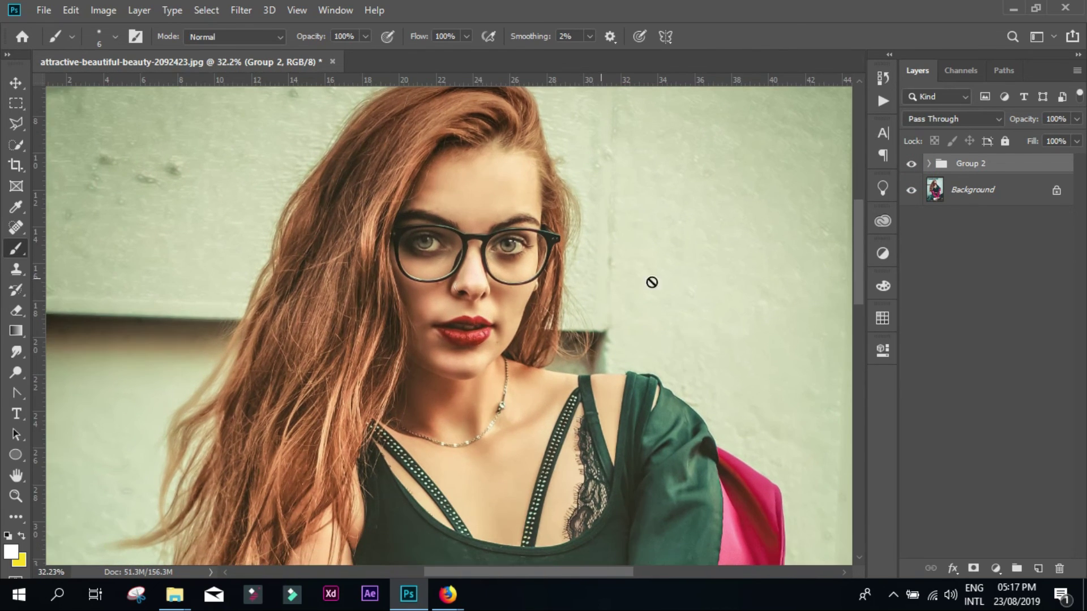